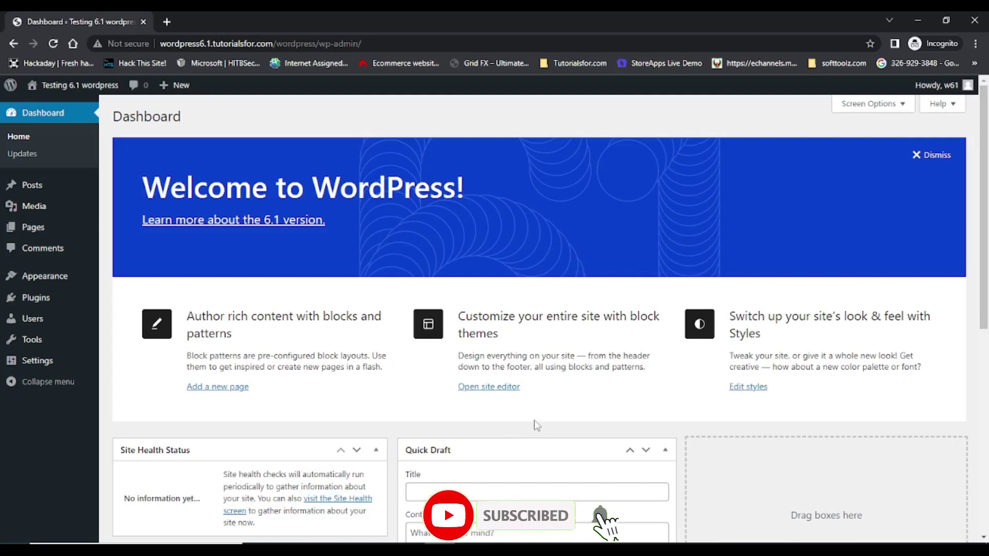
Step: Launch the site editor for the active Twenty Twenty-Three theme from the Themes page
{"action": "mouse_move", "coordinate": [62, 280]}
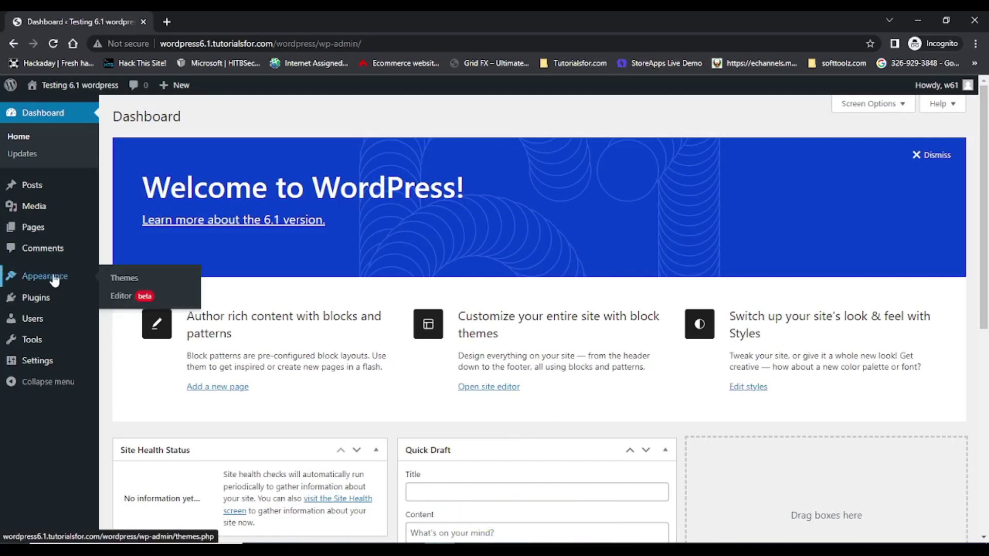
{"action": "left_click", "coordinate": [115, 278]}
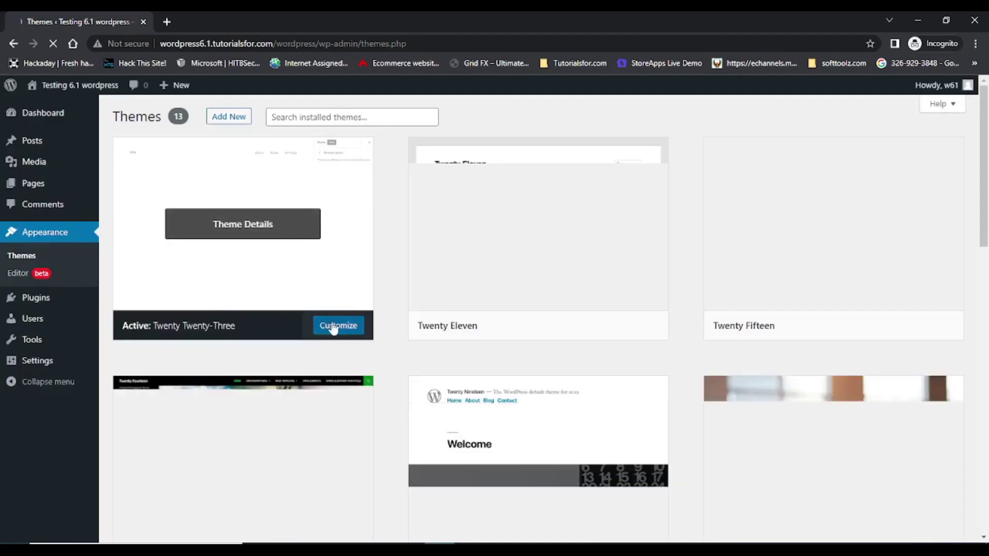
{"action": "left_click", "coordinate": [331, 326]}
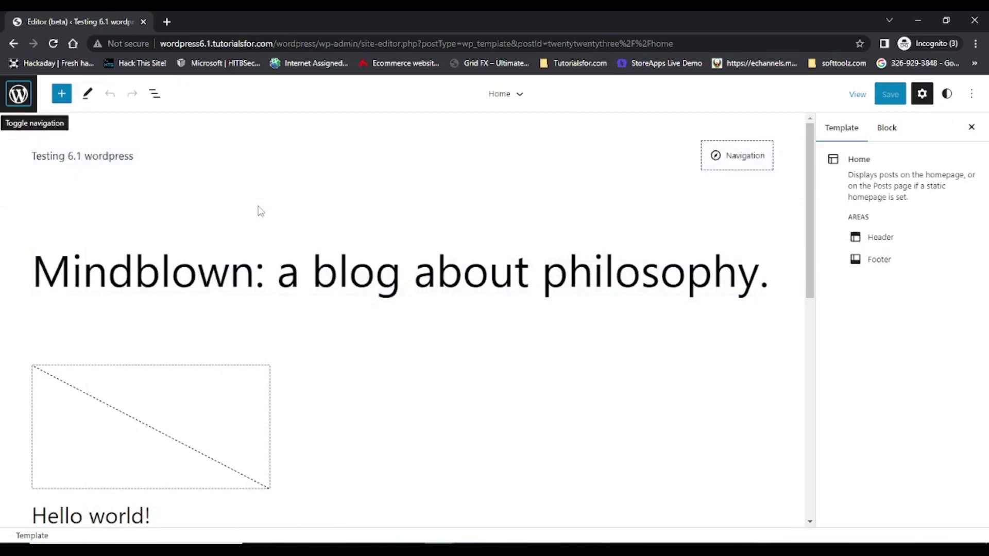
Step: Browse the style variations, trying Aubergine, then apply the red Block out style
{"action": "left_click", "coordinate": [947, 93]}
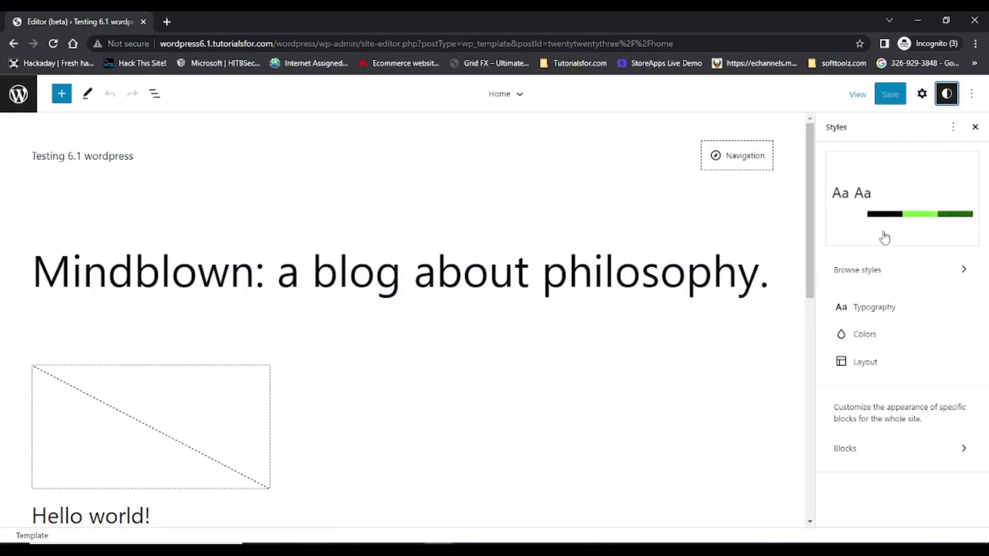
{"action": "left_click", "coordinate": [885, 275]}
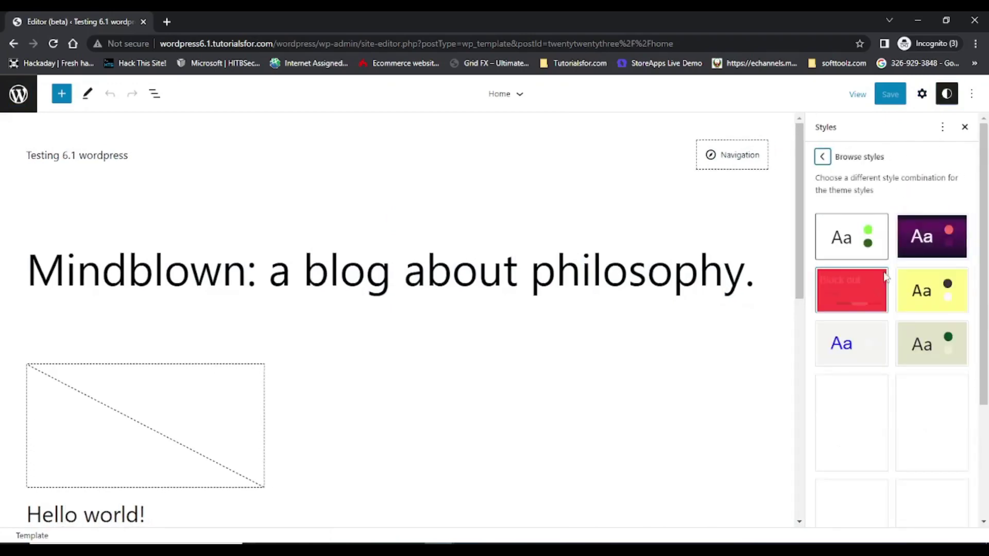
{"action": "left_click", "coordinate": [910, 252]}
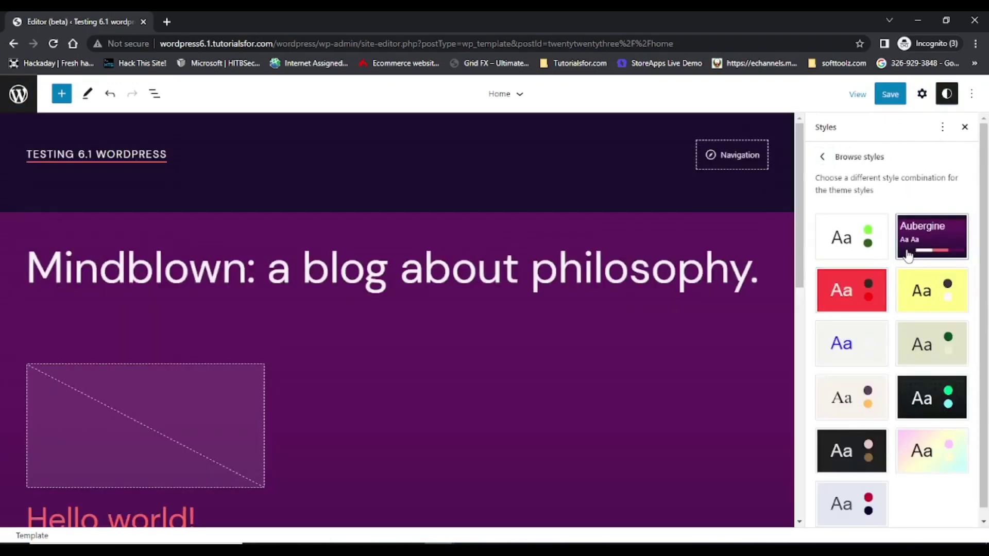
{"action": "scroll", "coordinate": [674, 275], "scroll_direction": "down", "scroll_amount": 4}
{"action": "scroll", "coordinate": [675, 278], "scroll_direction": "down", "scroll_amount": 3}
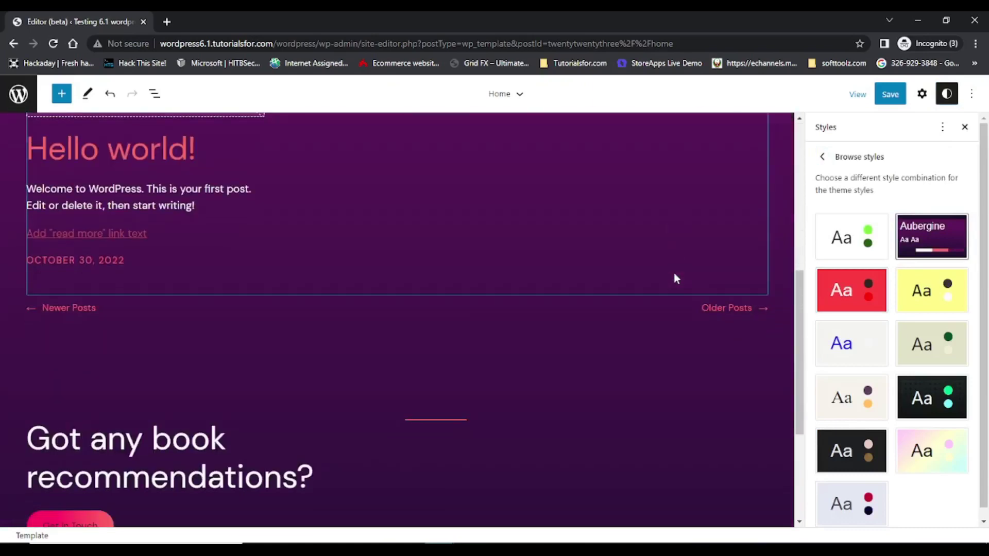
{"action": "left_click", "coordinate": [839, 300]}
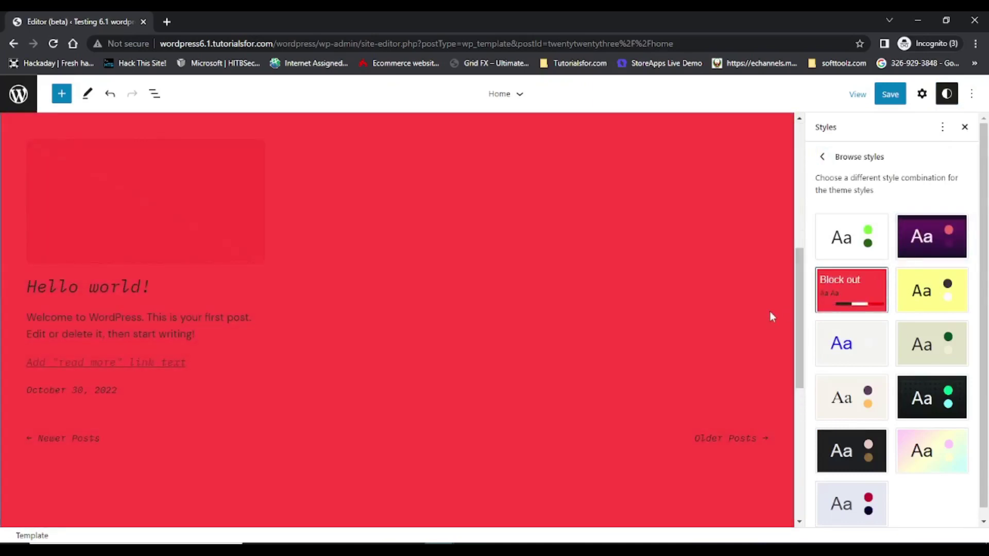
{"action": "scroll", "coordinate": [770, 312], "scroll_direction": "up", "scroll_amount": 6}
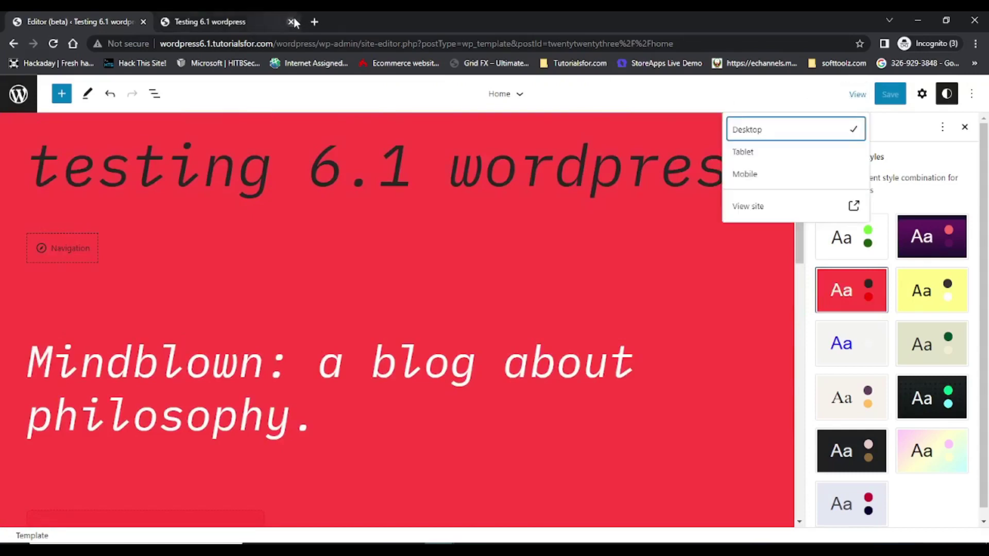
Step: Open the live site in a new browser tab via View site
{"action": "left_click", "coordinate": [293, 17]}
{"action": "left_click", "coordinate": [742, 89]}
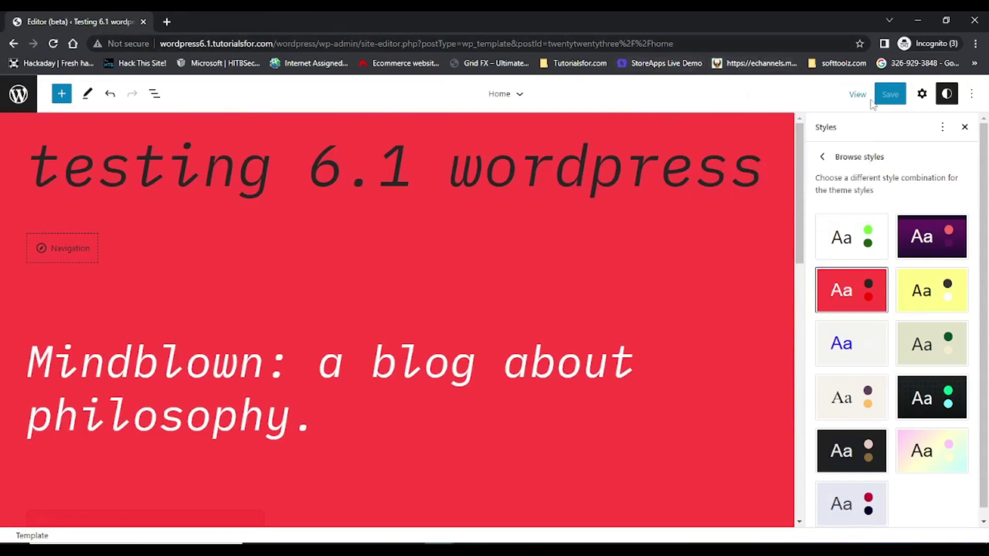
{"action": "left_click", "coordinate": [858, 95]}
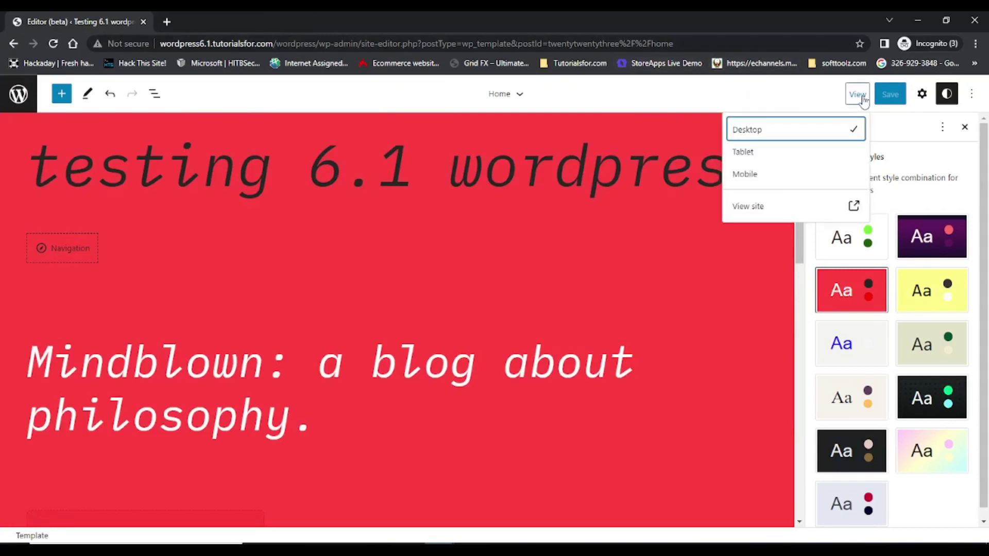
{"action": "left_click", "coordinate": [751, 207]}
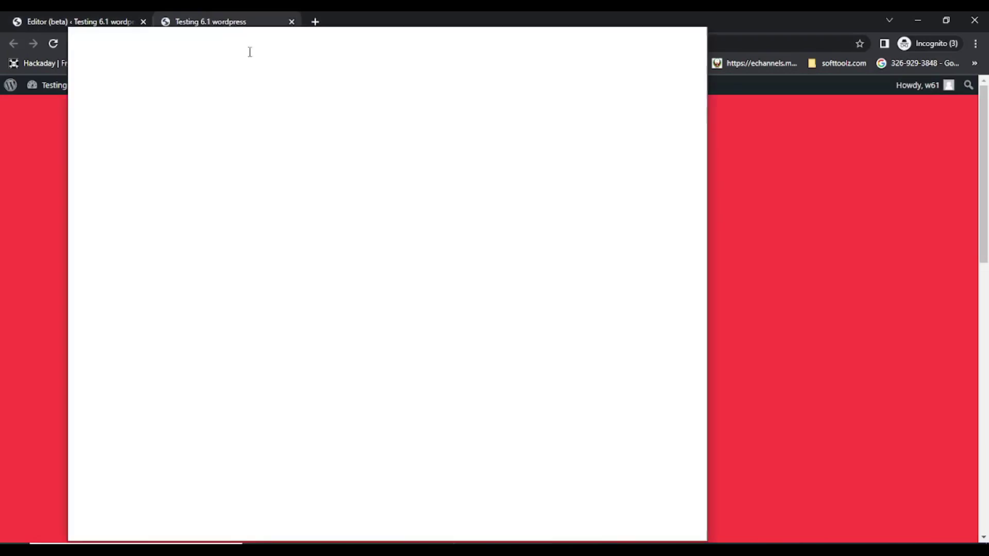
Step: Detach the site tab into its own window, narrow it to check mobile layout, then dock it back
{"action": "left_click_drag", "start_coordinate": [250, 51], "coordinate": [250, 59]}
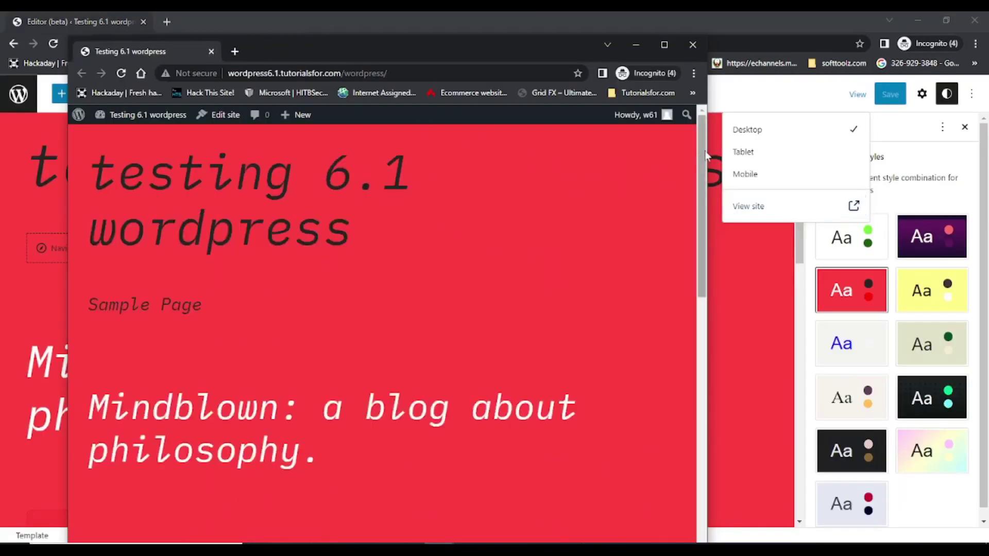
{"action": "left_click_drag", "start_coordinate": [707, 165], "coordinate": [368, 135]}
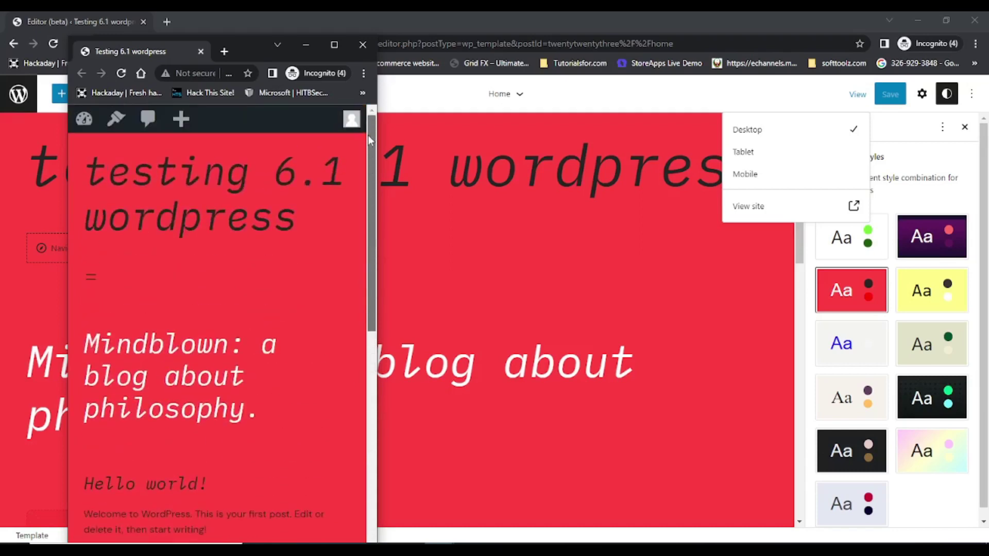
{"action": "left_click_drag", "start_coordinate": [186, 55], "coordinate": [235, 22]}
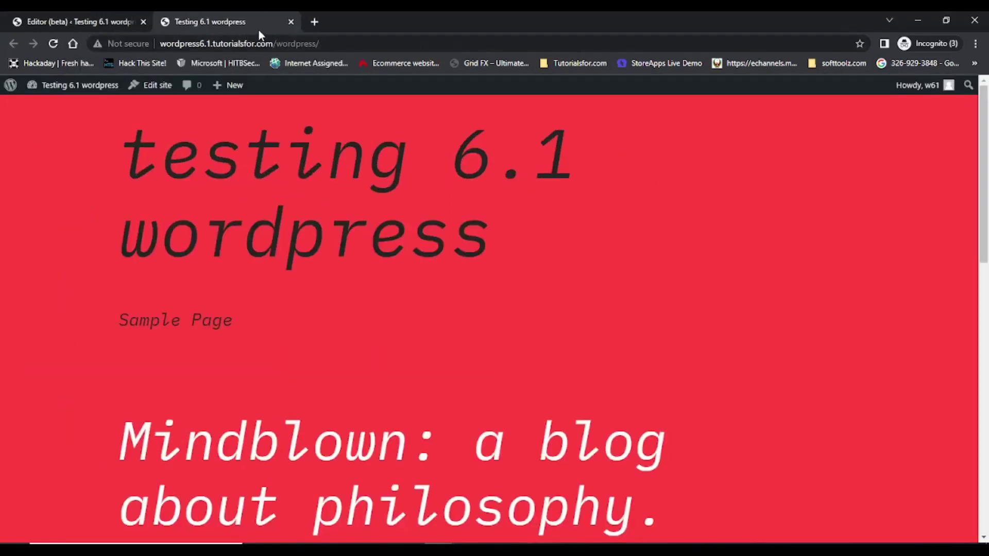
Step: Lock the Post Excerpt block with Lock all, preventing both movement and removal
{"action": "key", "text": "ctrl+Page_Up"}
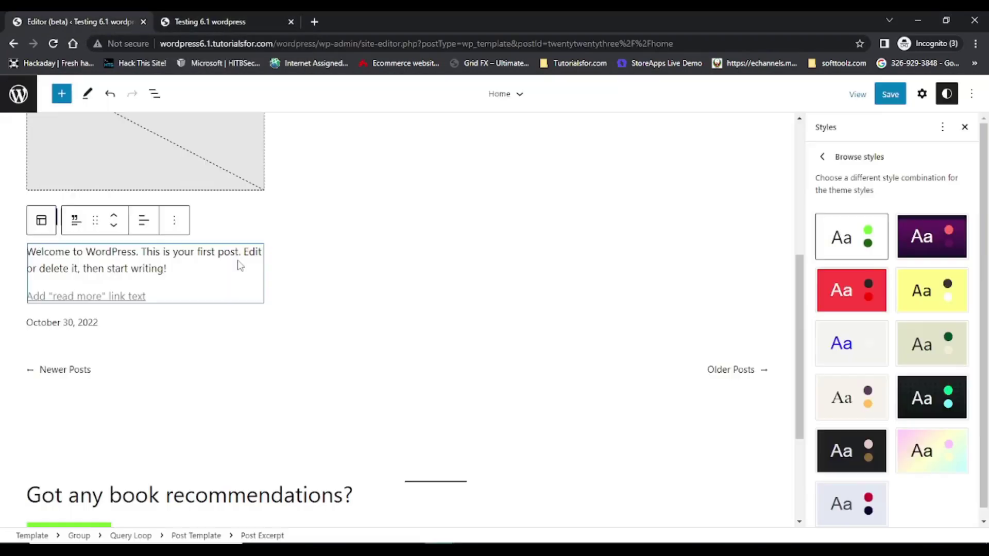
{"action": "scroll", "coordinate": [333, 335], "scroll_direction": "up", "scroll_amount": 5}
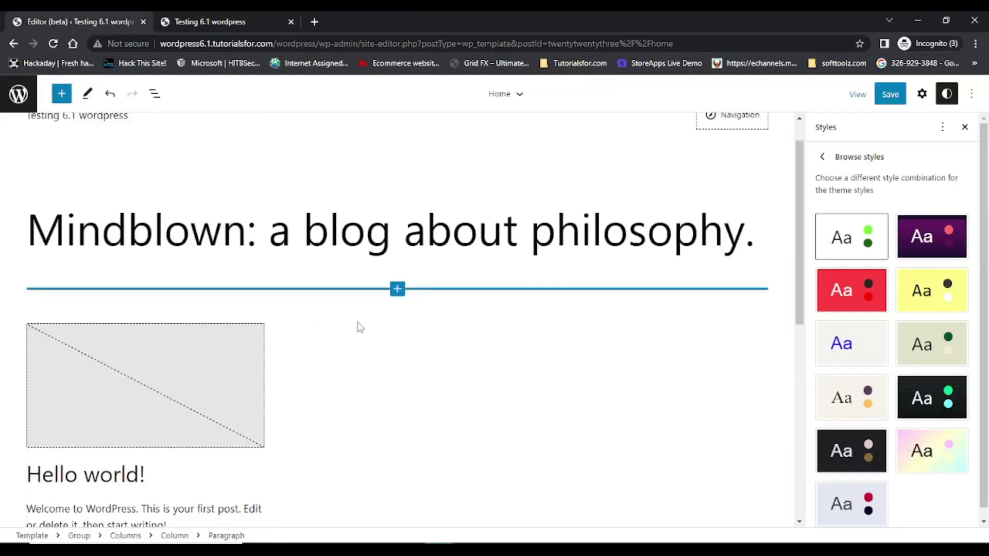
{"action": "scroll", "coordinate": [323, 347], "scroll_direction": "down", "scroll_amount": 3}
{"action": "left_click", "coordinate": [199, 356]}
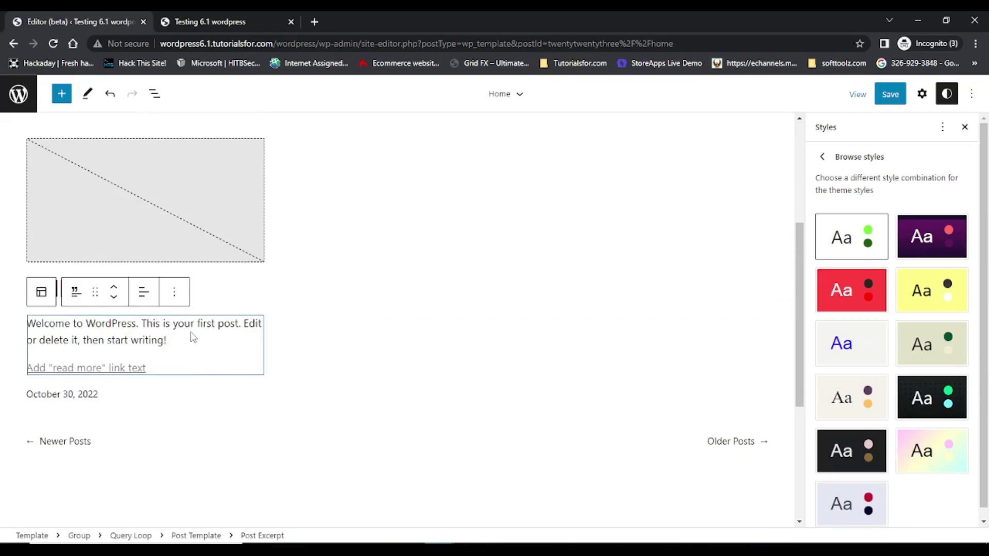
{"action": "left_click", "coordinate": [175, 297]}
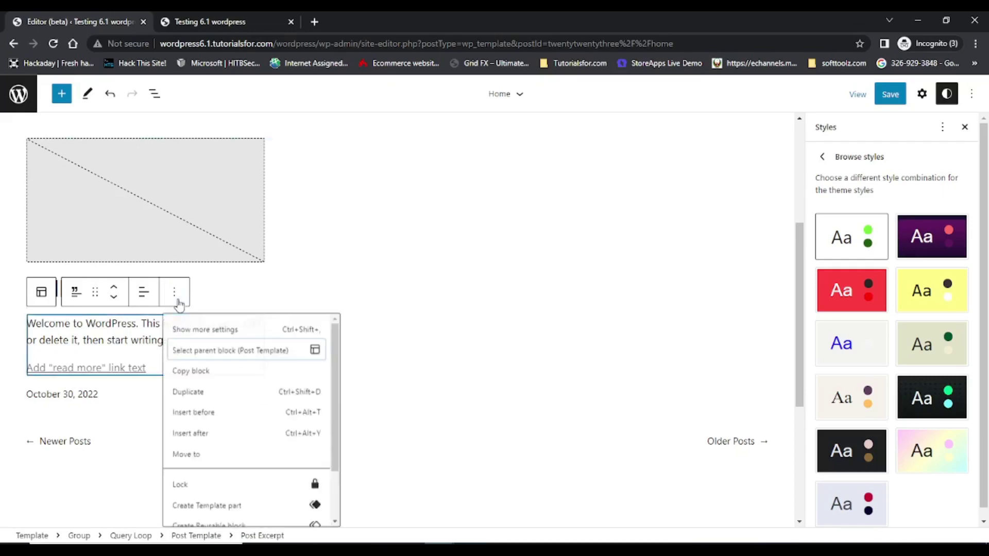
{"action": "scroll", "coordinate": [235, 341], "scroll_direction": "down", "scroll_amount": 2}
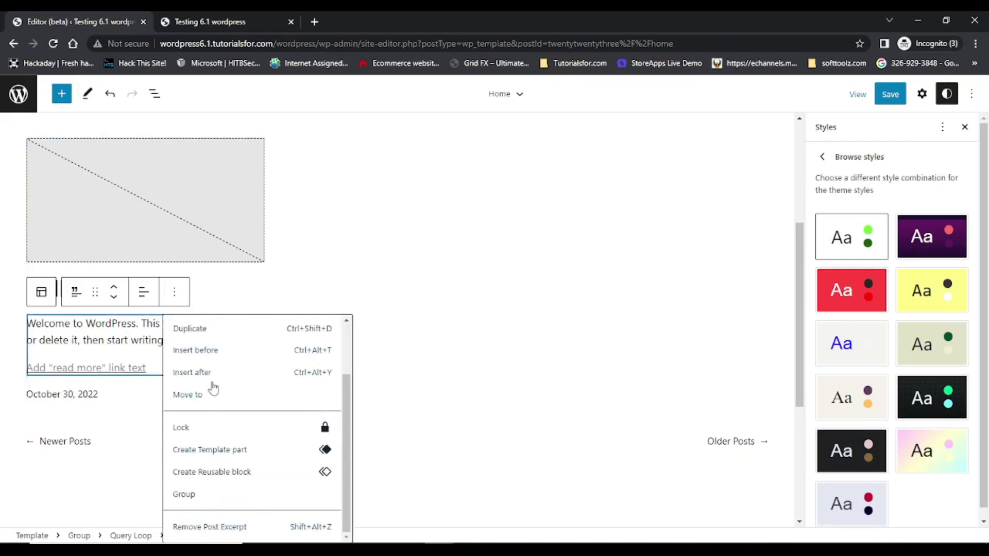
{"action": "left_click", "coordinate": [206, 432]}
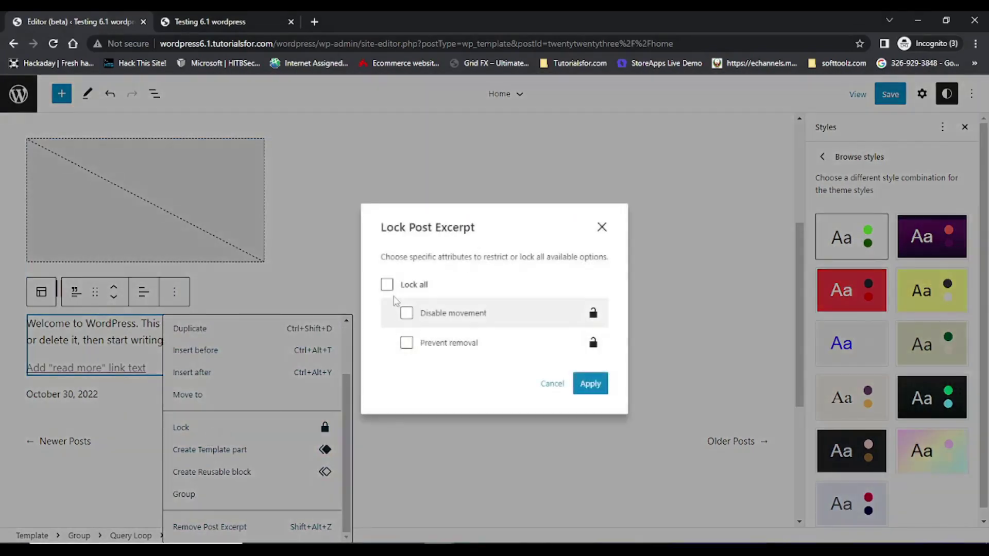
{"action": "left_click", "coordinate": [387, 284]}
{"action": "left_click", "coordinate": [587, 384]}
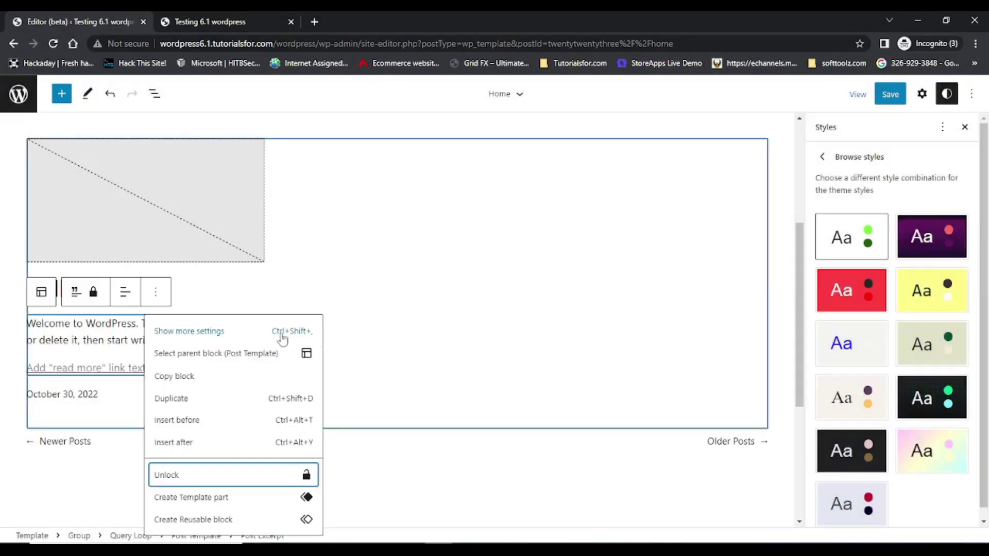
Step: Reselect the locked excerpt, review its options, and select the parent Post Template block
{"action": "left_click", "coordinate": [375, 352]}
{"action": "left_click", "coordinate": [175, 324]}
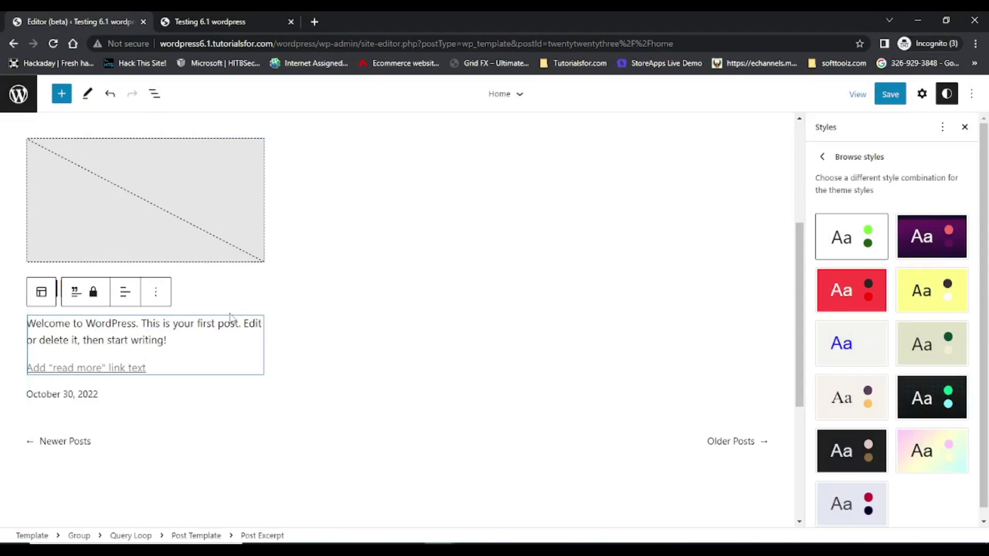
{"action": "left_click", "coordinate": [155, 292]}
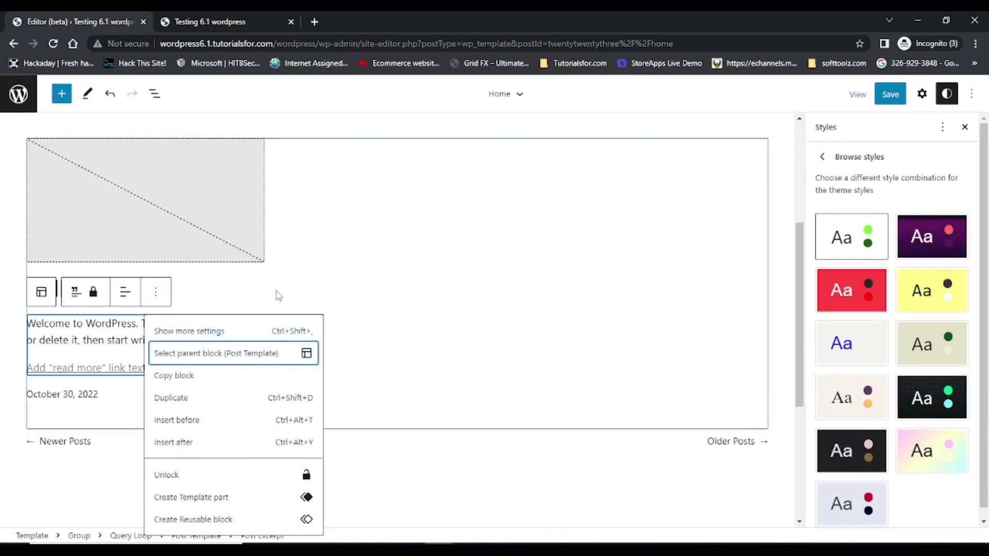
{"action": "left_click", "coordinate": [345, 300]}
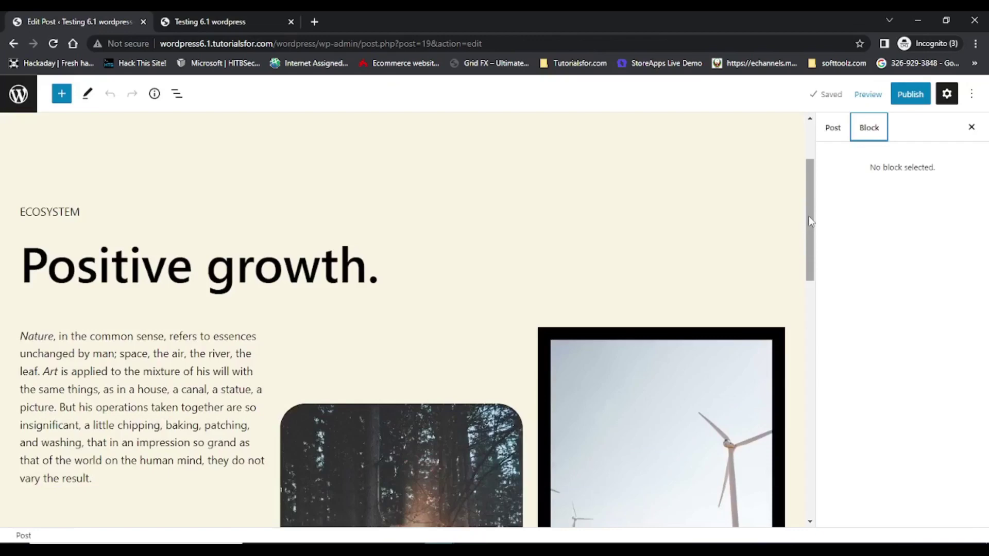
Step: Set the Positive growth group's padding to 0 with the slider, then restore it to 1
{"action": "scroll", "coordinate": [811, 221], "scroll_direction": "down", "scroll_amount": 1}
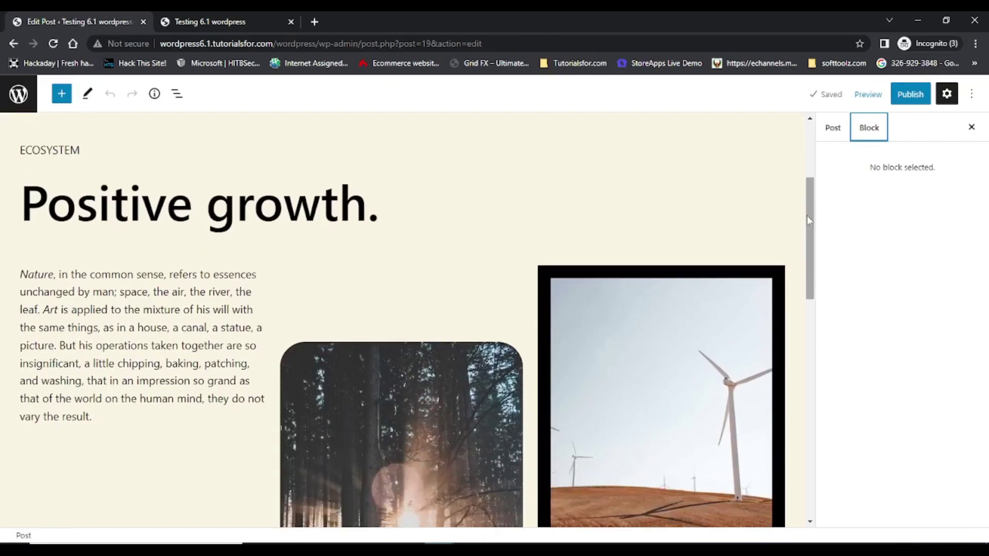
{"action": "left_click", "coordinate": [797, 218]}
{"action": "scroll", "coordinate": [923, 251], "scroll_direction": "down", "scroll_amount": 4}
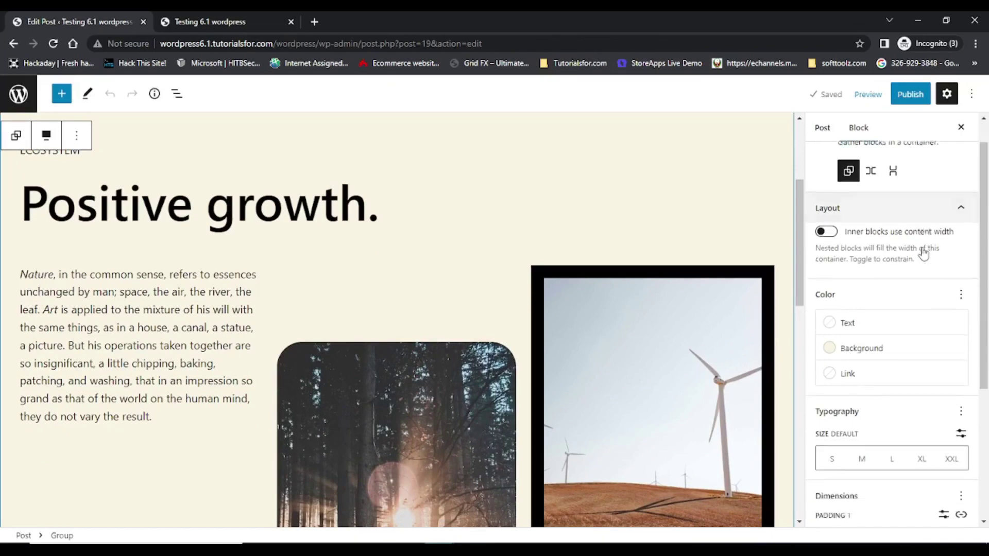
{"action": "scroll", "coordinate": [924, 252], "scroll_direction": "down", "scroll_amount": 1}
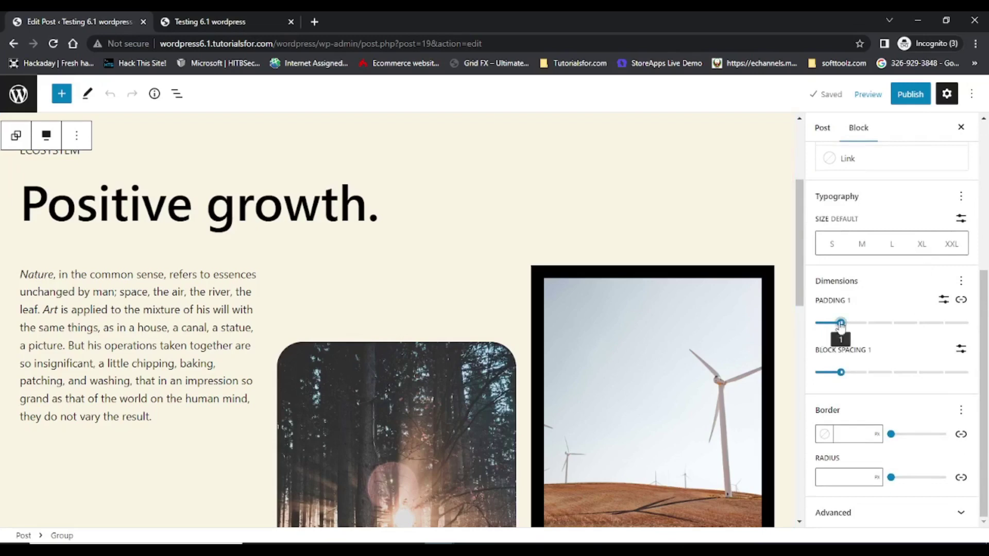
{"action": "left_click_drag", "start_coordinate": [841, 322], "coordinate": [813, 324]}
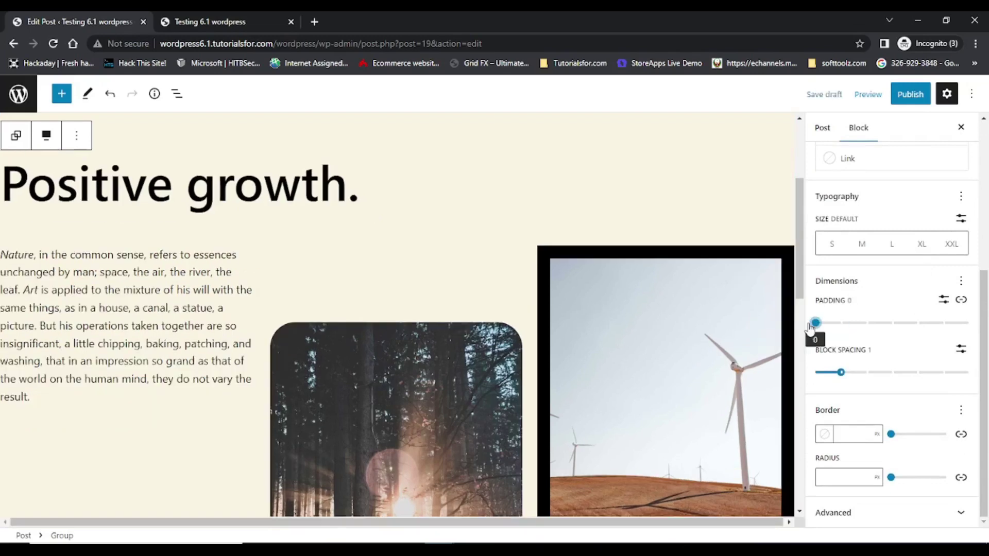
{"action": "left_click", "coordinate": [839, 323]}
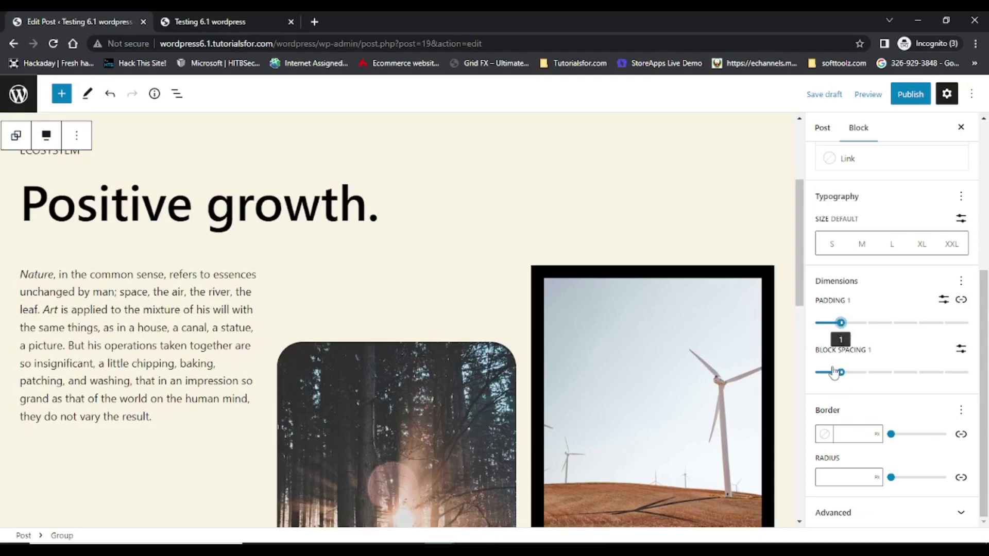
{"action": "scroll", "coordinate": [448, 337], "scroll_direction": "down", "scroll_amount": 15}
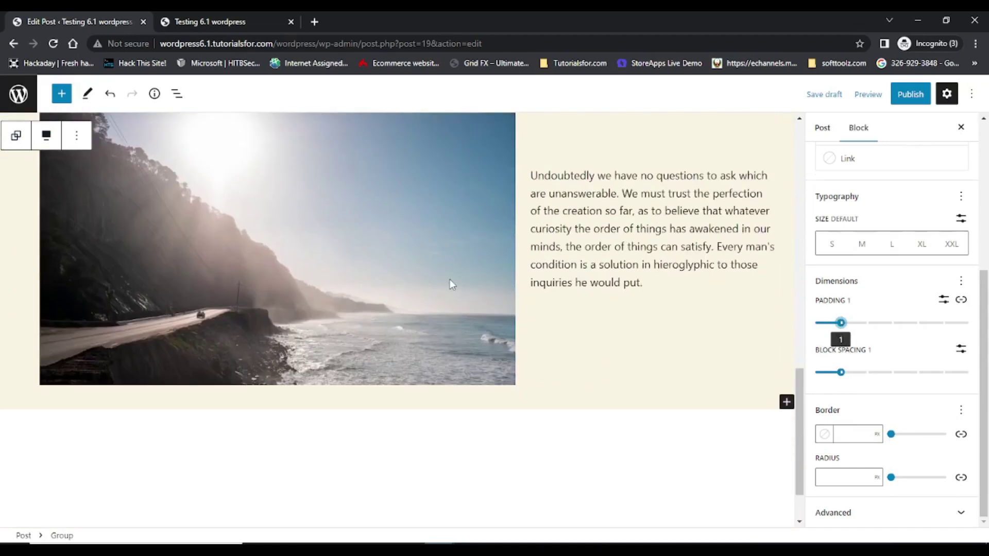
Step: Give the coastal road image a 20 px border width and a 30 px corner radius
{"action": "left_click", "coordinate": [450, 279]}
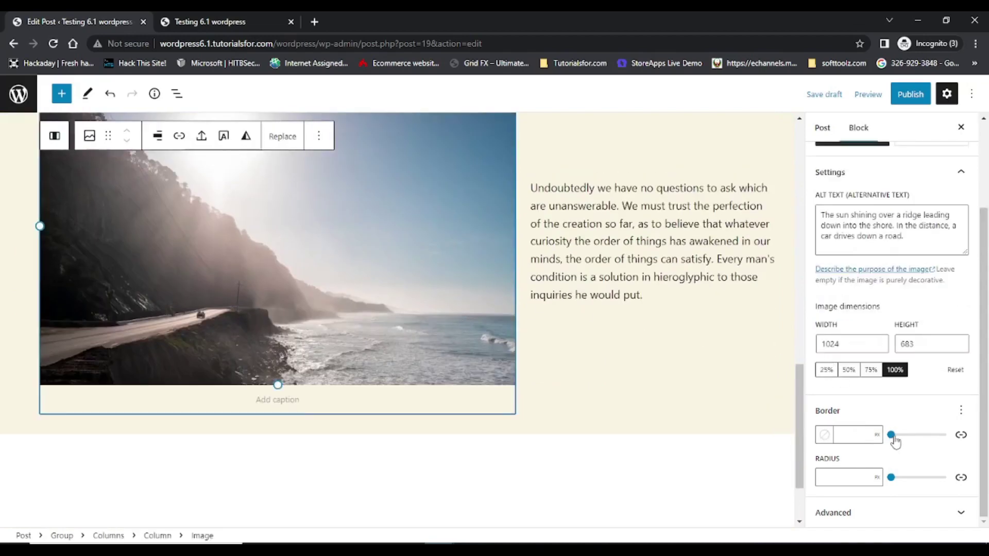
{"action": "left_click_drag", "start_coordinate": [893, 437], "coordinate": [903, 437]}
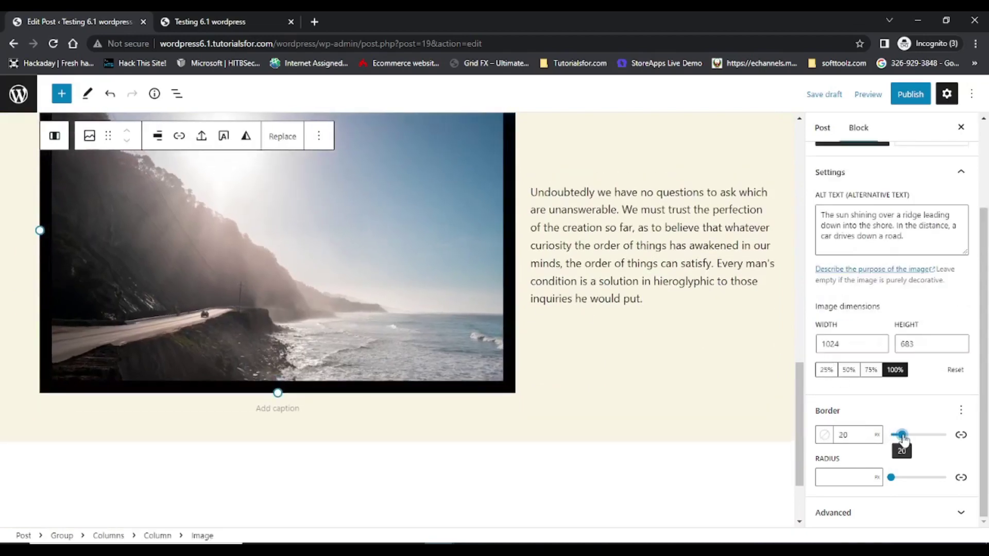
{"action": "scroll", "coordinate": [692, 418], "scroll_direction": "up", "scroll_amount": 1}
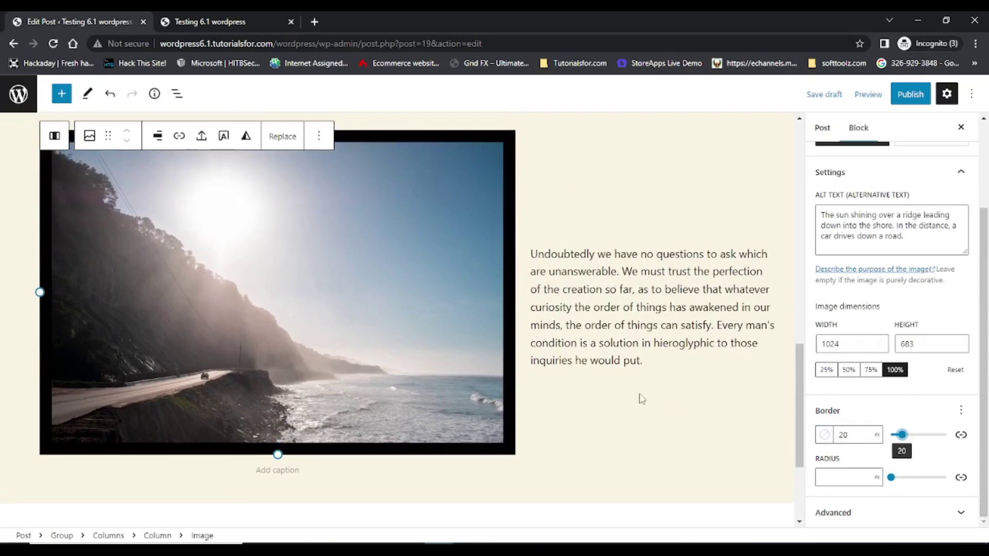
{"action": "left_click_drag", "start_coordinate": [895, 484], "coordinate": [908, 481]}
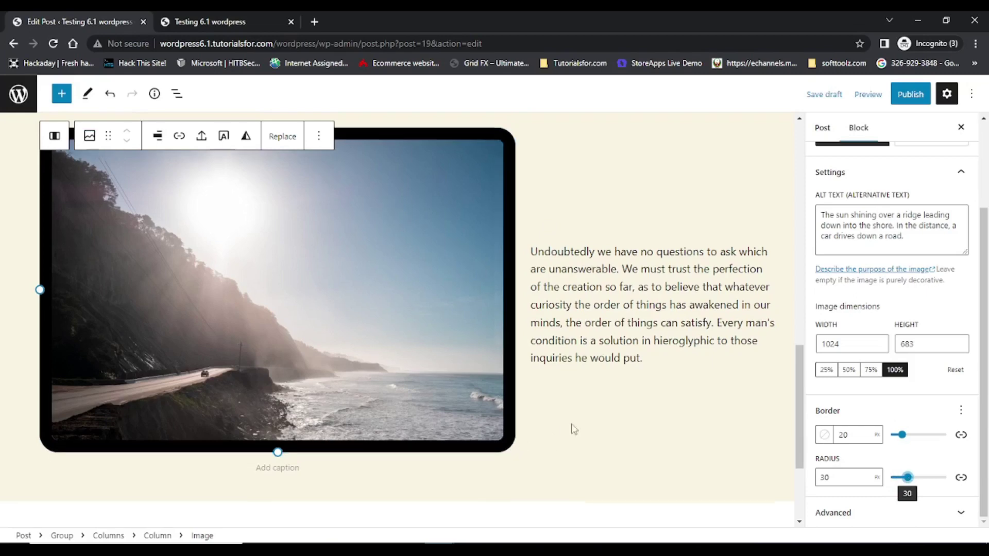
{"action": "scroll", "coordinate": [571, 423], "scroll_direction": "down", "scroll_amount": 3}
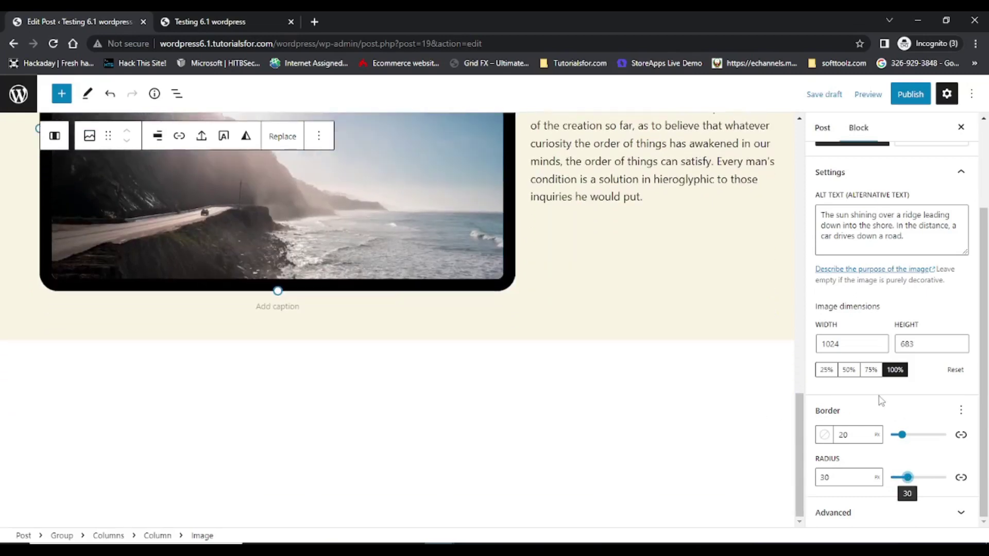
{"action": "scroll", "coordinate": [893, 449], "scroll_direction": "up", "scroll_amount": 2}
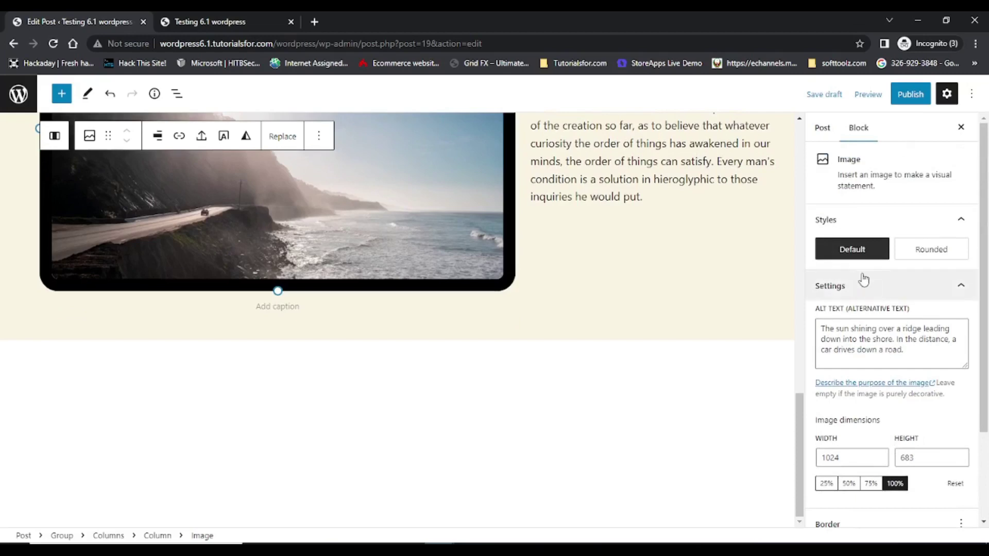
{"action": "scroll", "coordinate": [886, 381], "scroll_direction": "down", "scroll_amount": 2}
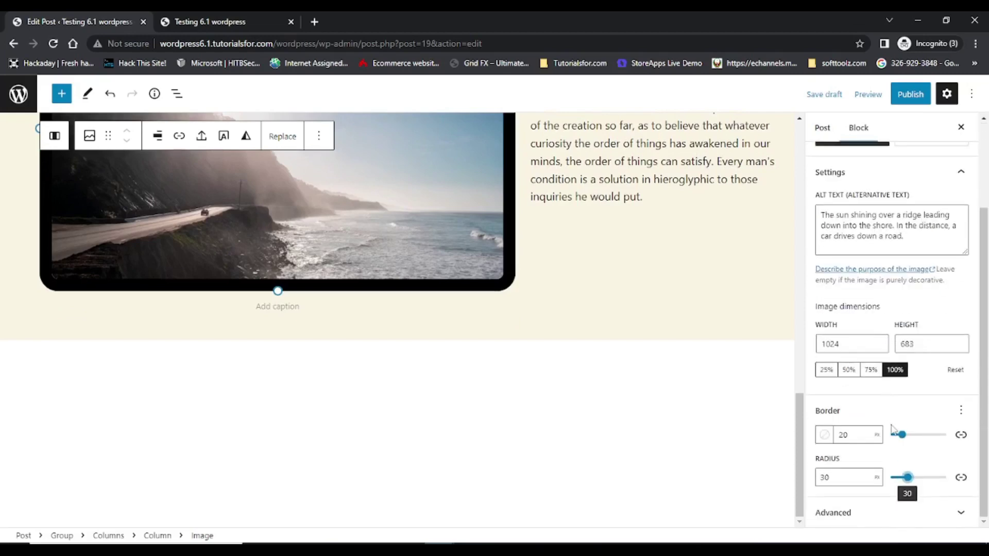
{"action": "scroll", "coordinate": [967, 390], "scroll_direction": "up", "scroll_amount": 2}
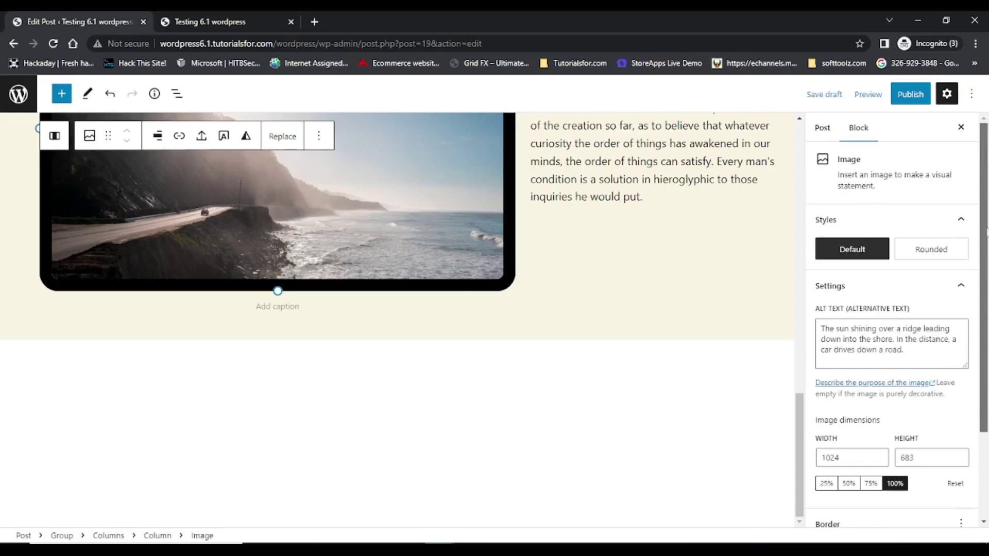
Step: Show the List View block outline and switch the sidebar to the Post settings
{"action": "left_click", "coordinate": [177, 94]}
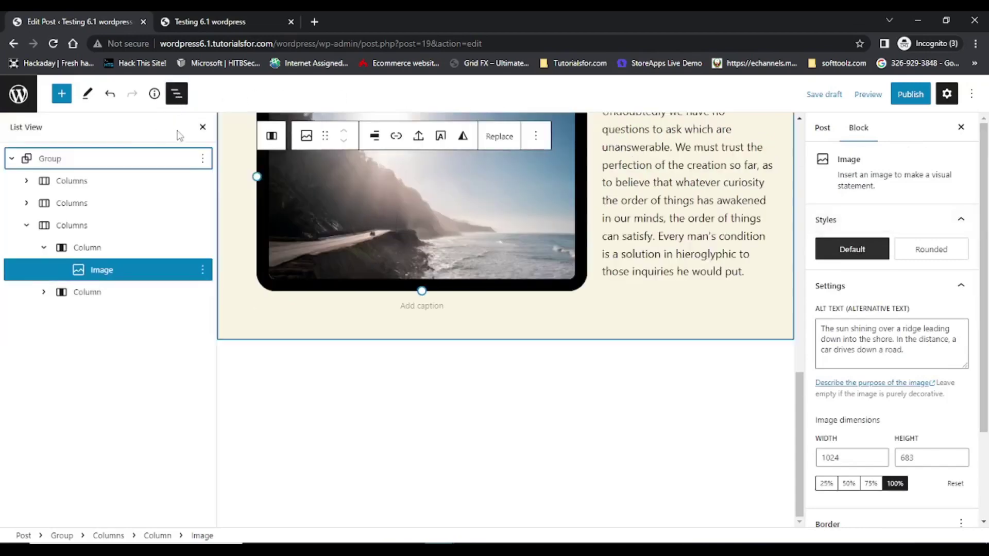
{"action": "scroll", "coordinate": [303, 384], "scroll_direction": "up", "scroll_amount": 2}
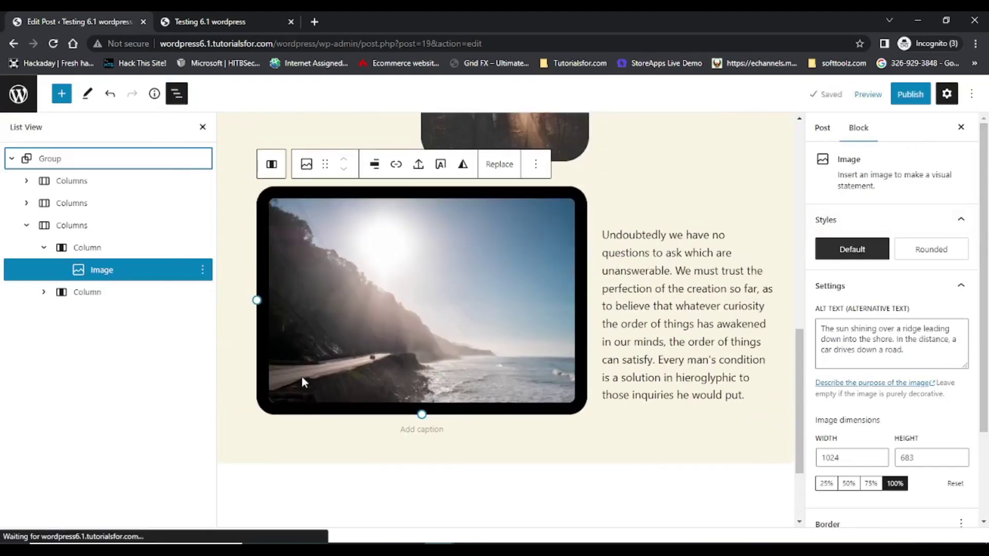
{"action": "scroll", "coordinate": [303, 384], "scroll_direction": "up", "scroll_amount": 6}
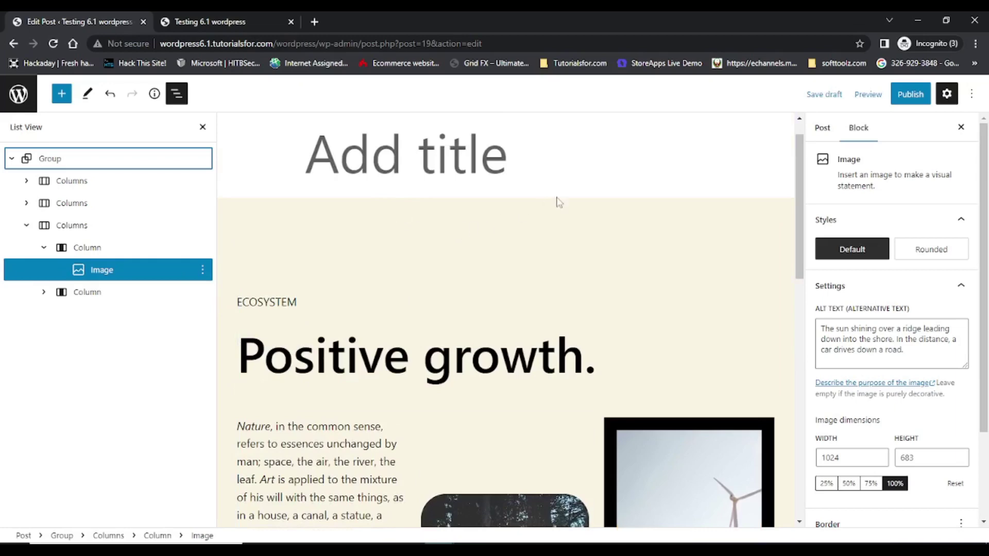
{"action": "left_click", "coordinate": [822, 130]}
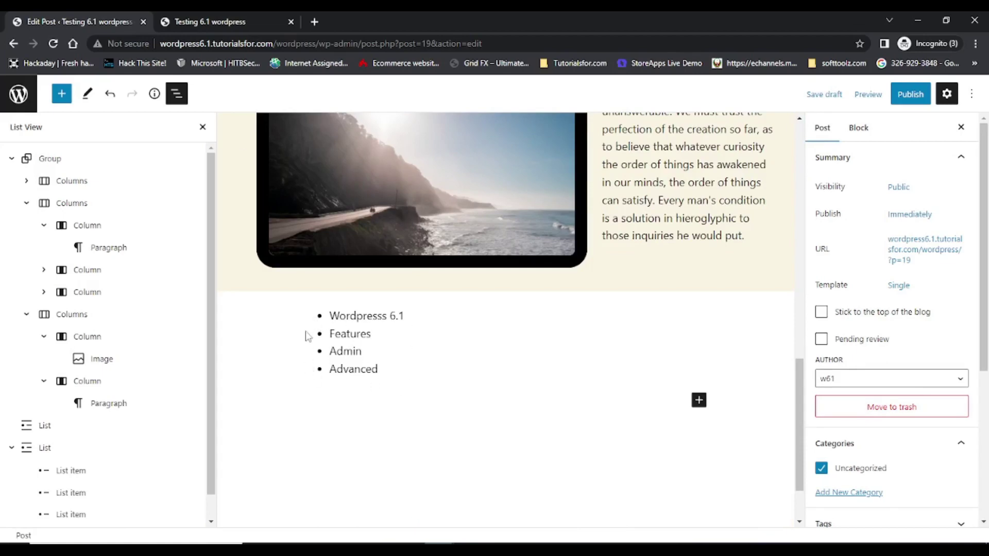
Step: Move the Wordpresss 6.1 list item down so it sits directly after Features
{"action": "left_click", "coordinate": [350, 322]}
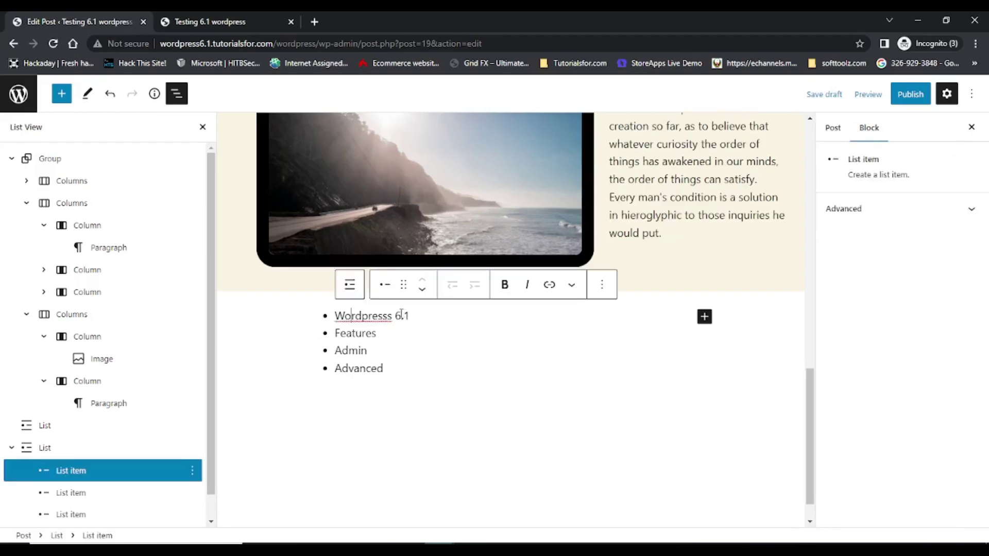
{"action": "left_click", "coordinate": [422, 290]}
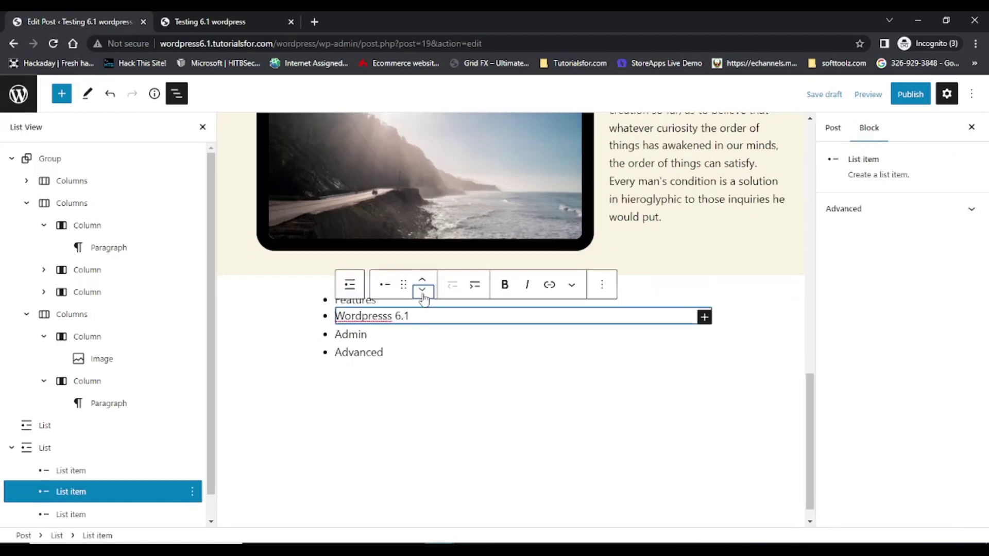
{"action": "left_click", "coordinate": [422, 292]}
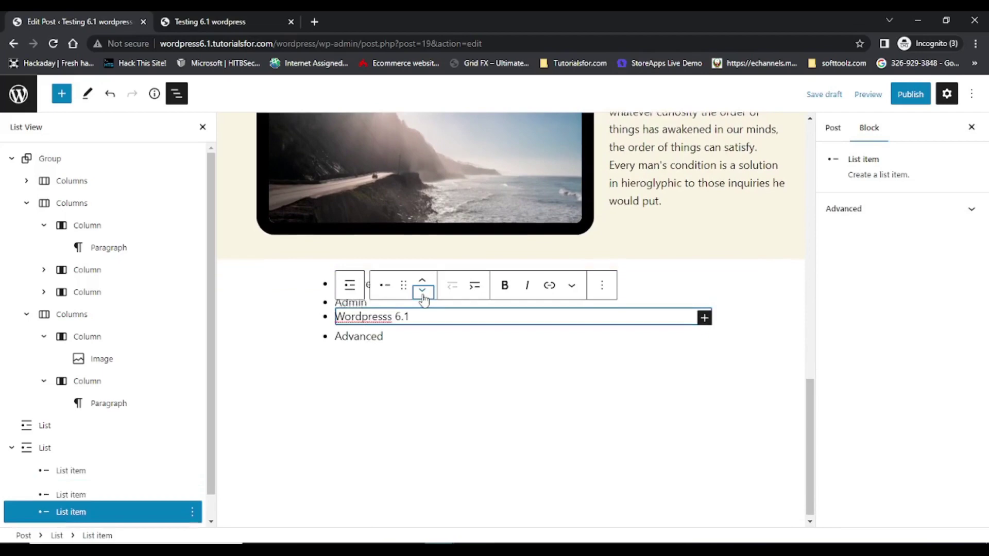
{"action": "left_click", "coordinate": [423, 280]}
{"action": "left_click", "coordinate": [417, 372]}
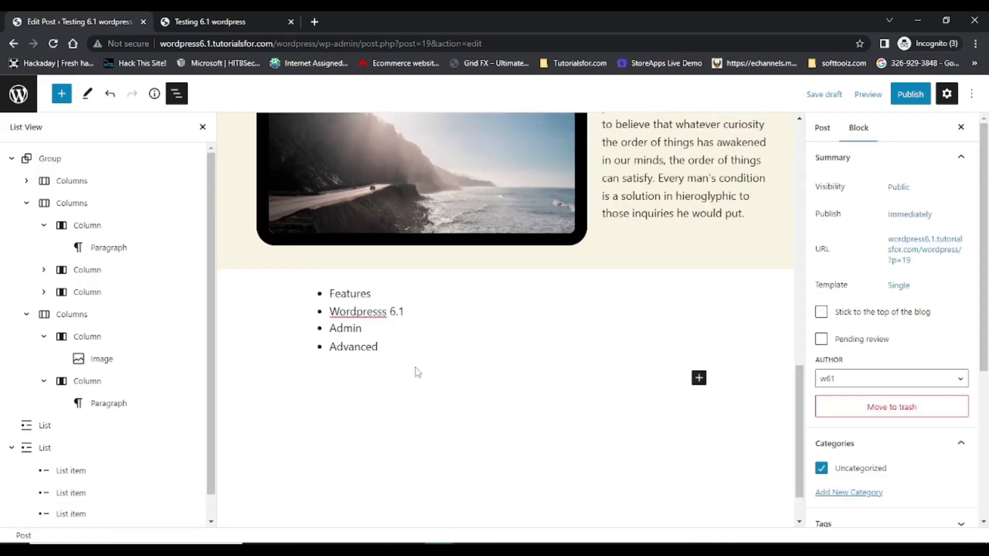
Step: Indent Wordpresss 6.1 as a nested sub-item under Features
{"action": "triple_click", "coordinate": [365, 311]}
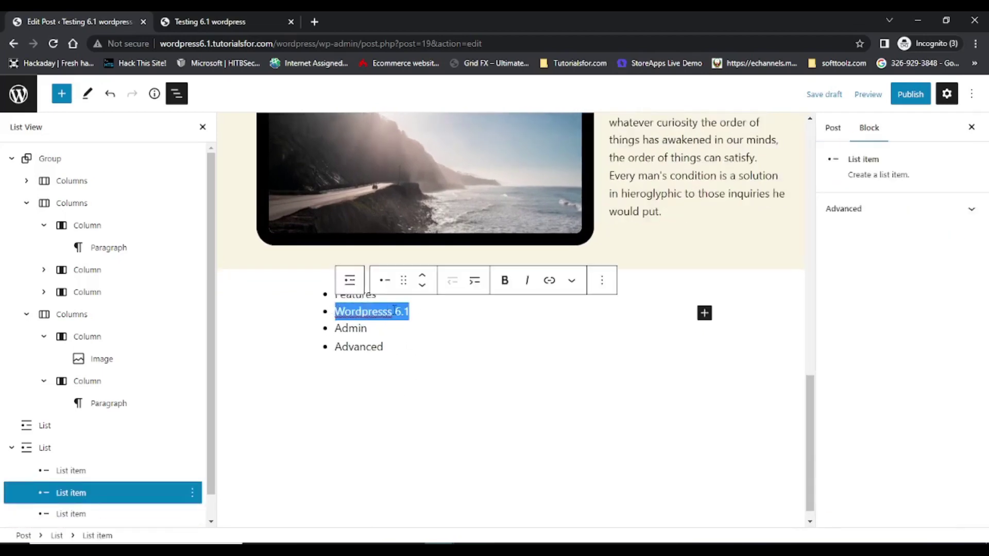
{"action": "left_click", "coordinate": [475, 281]}
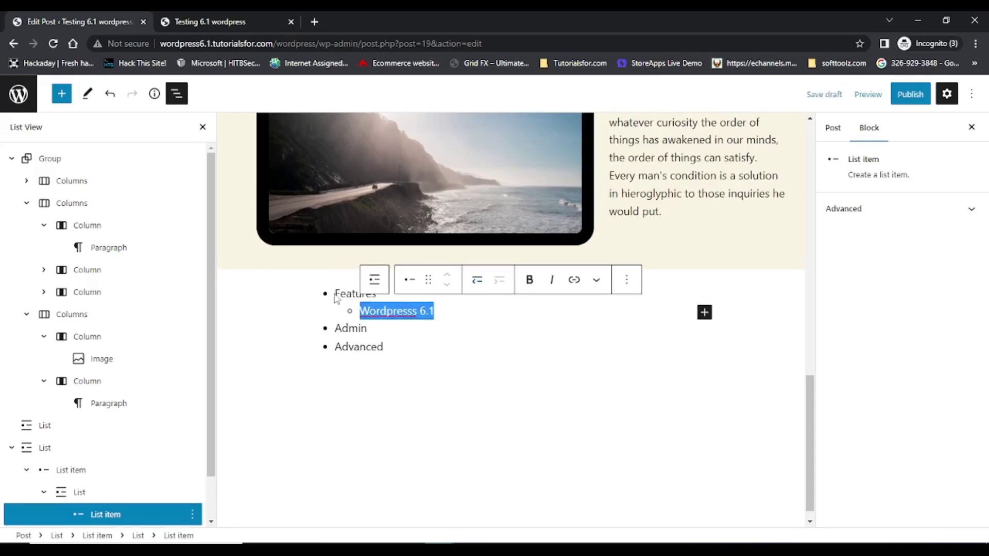
{"action": "left_click_drag", "start_coordinate": [396, 312], "coordinate": [412, 342]}
{"action": "left_click", "coordinate": [407, 362]}
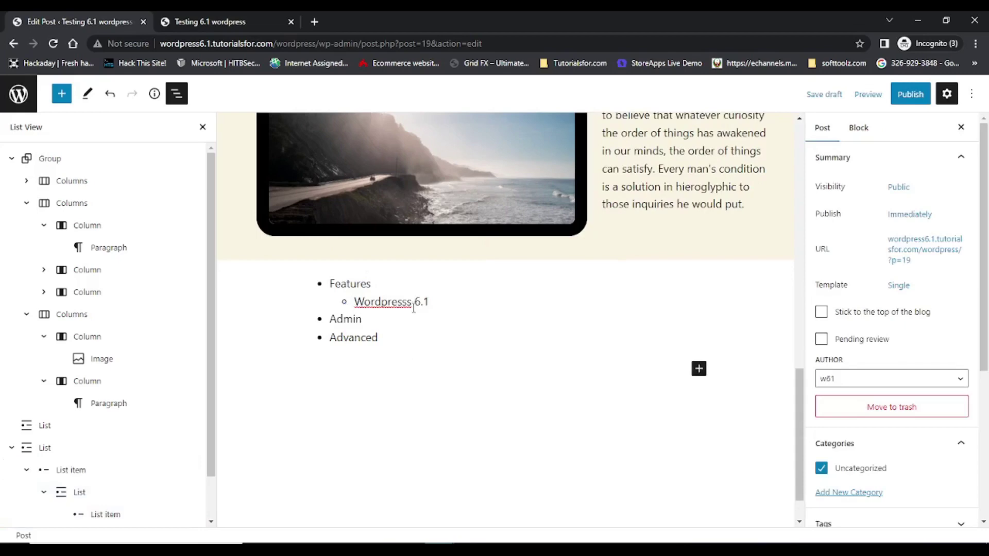
Step: Restore the three paragraphs below the list and transform them into one Quote block
{"action": "key", "text": "ctrl+z"}
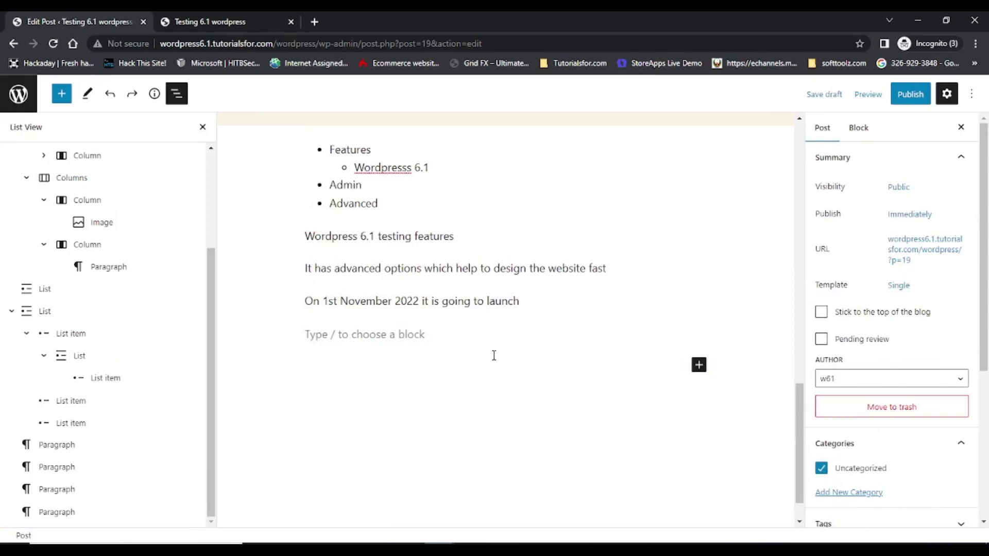
{"action": "left_click_drag", "start_coordinate": [536, 301], "coordinate": [362, 263]}
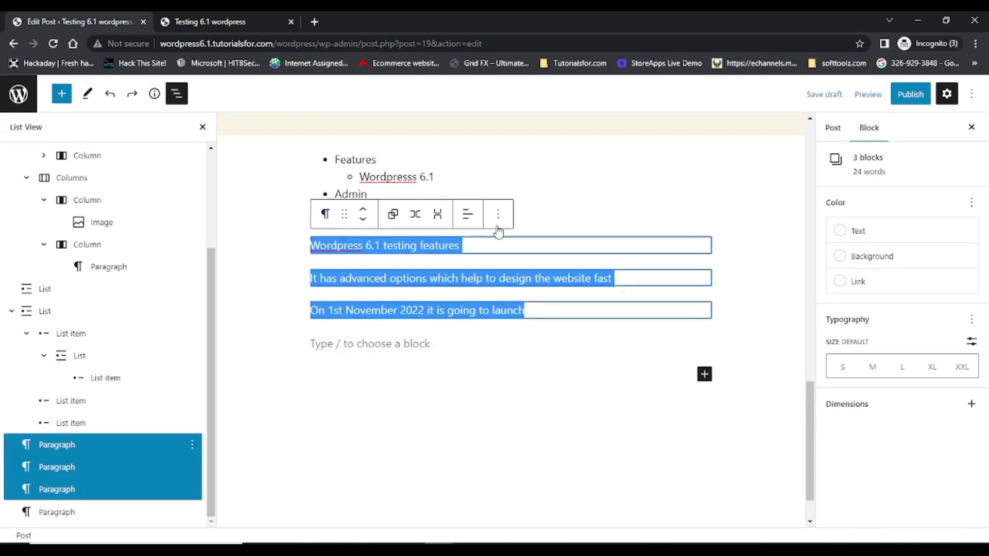
{"action": "left_click", "coordinate": [326, 221]}
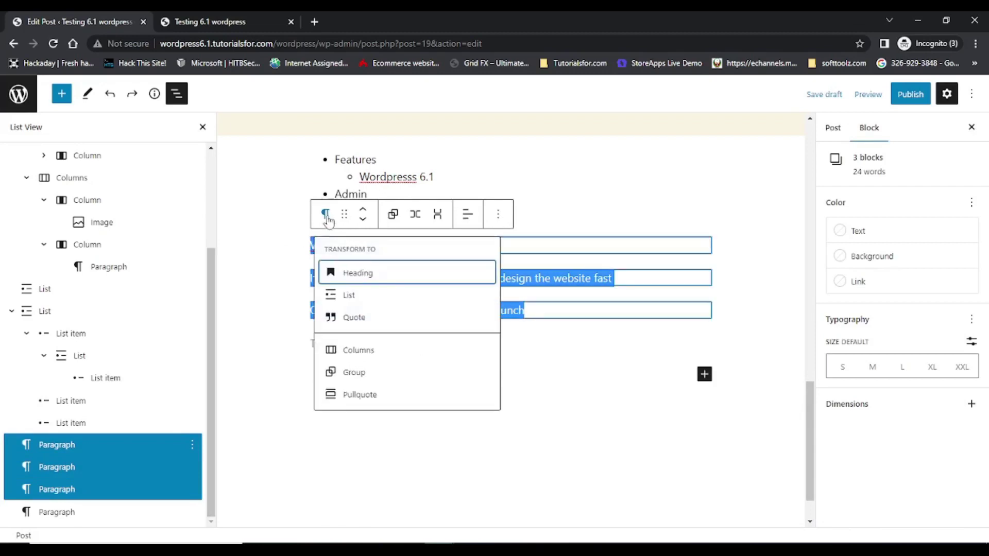
{"action": "left_click", "coordinate": [372, 326]}
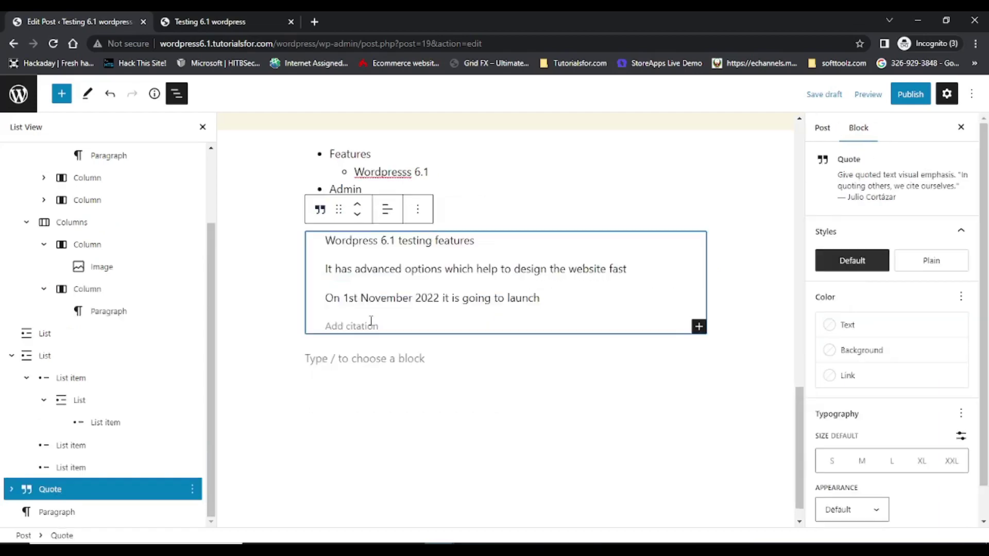
Step: Move the first quote line below the second, then back to the top
{"action": "left_click", "coordinate": [374, 262]}
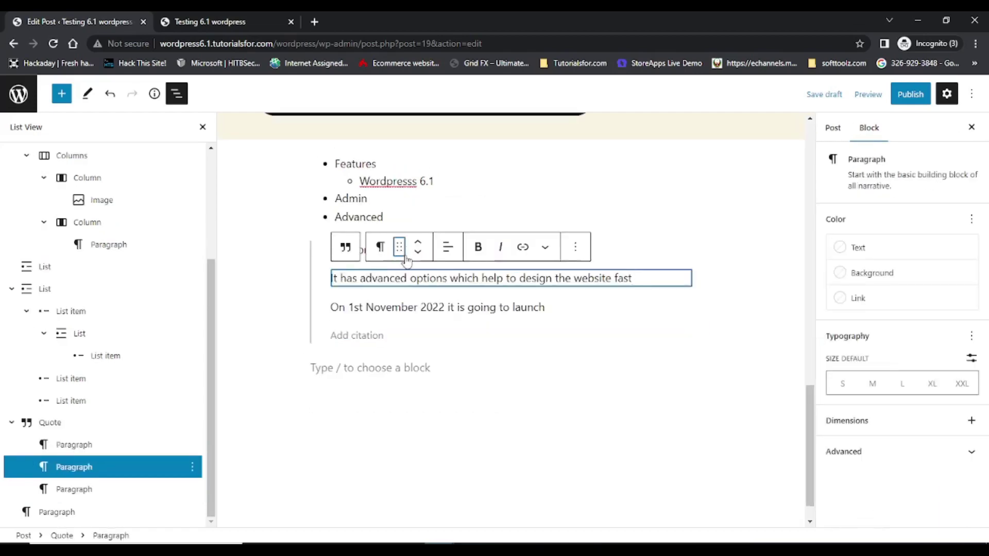
{"action": "left_click", "coordinate": [438, 363]}
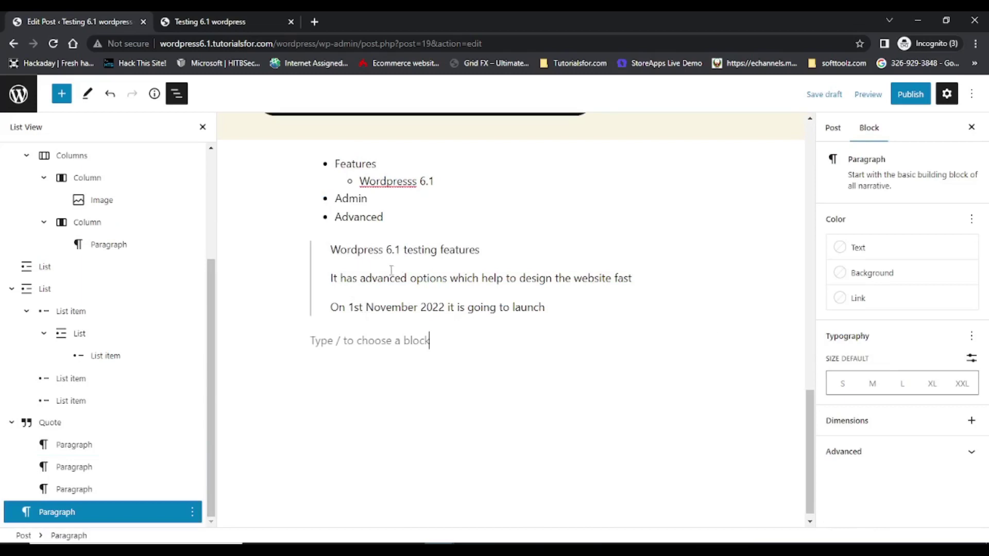
{"action": "left_click", "coordinate": [410, 251]}
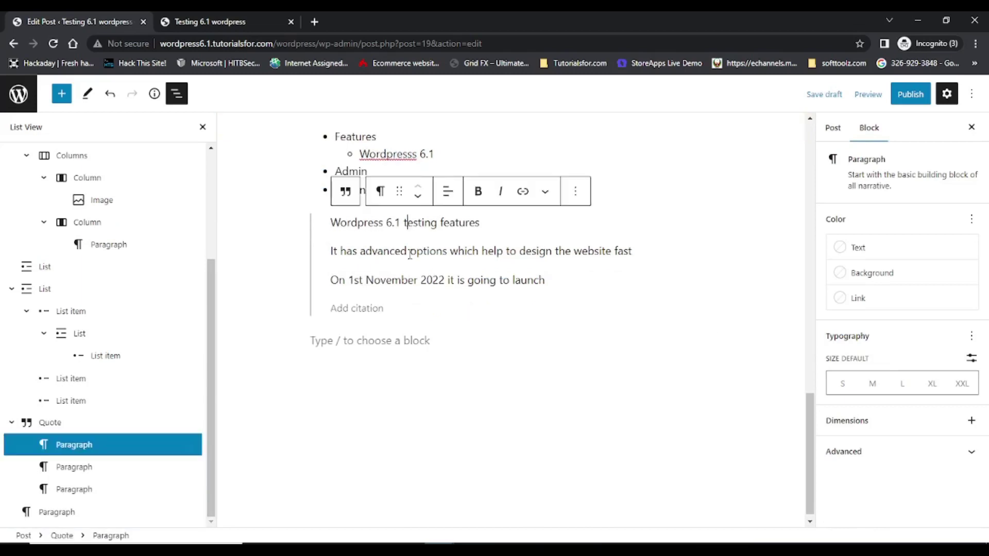
{"action": "left_click", "coordinate": [421, 199]}
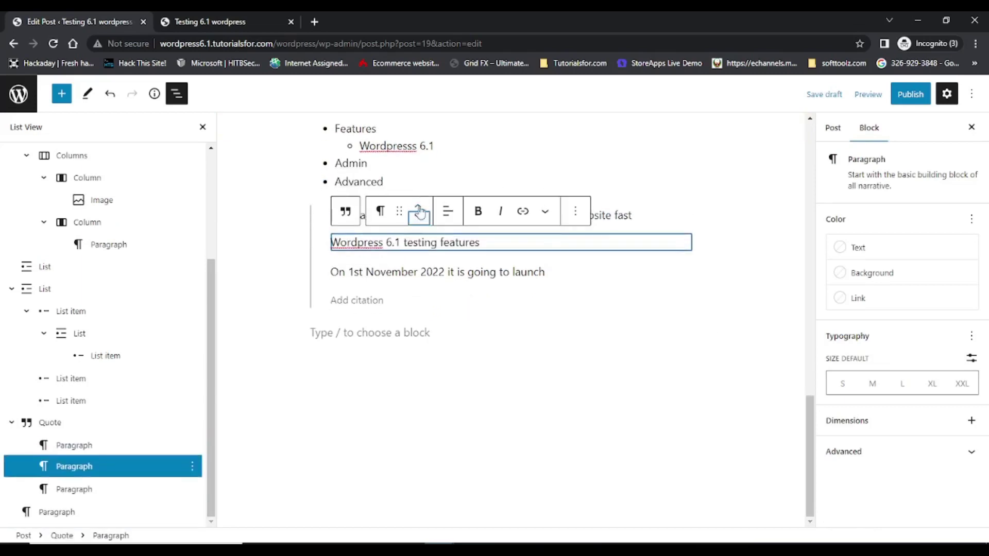
{"action": "left_click", "coordinate": [418, 208]}
{"action": "left_click", "coordinate": [520, 387]}
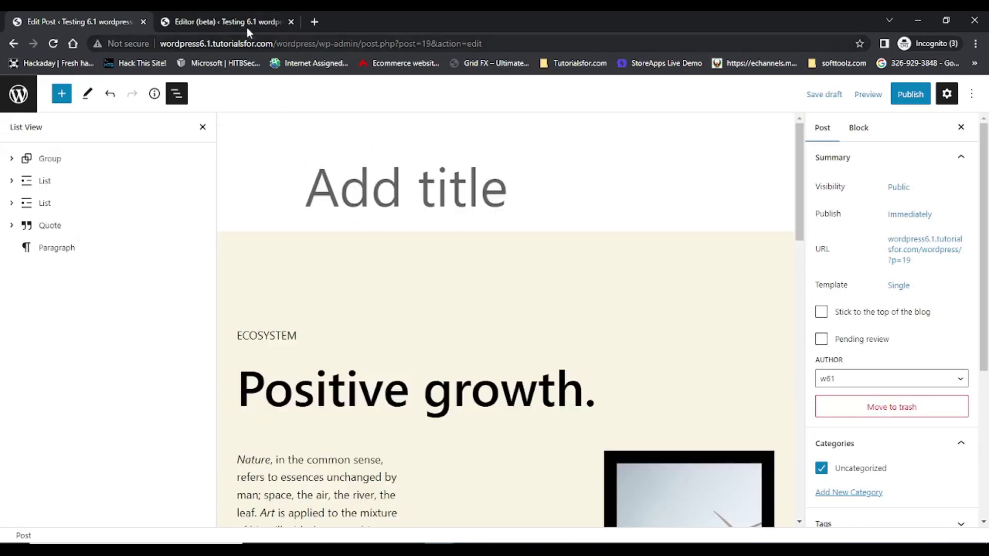
Step: Open the Header template part from Template Parts in the site editor's templates list
{"action": "left_click", "coordinate": [247, 27]}
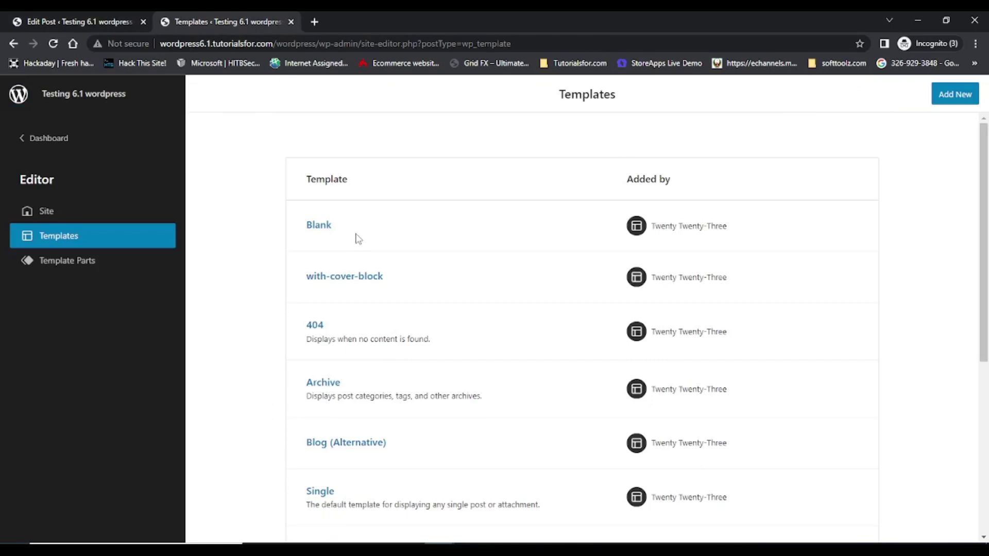
{"action": "scroll", "coordinate": [357, 237], "scroll_direction": "down", "scroll_amount": 6}
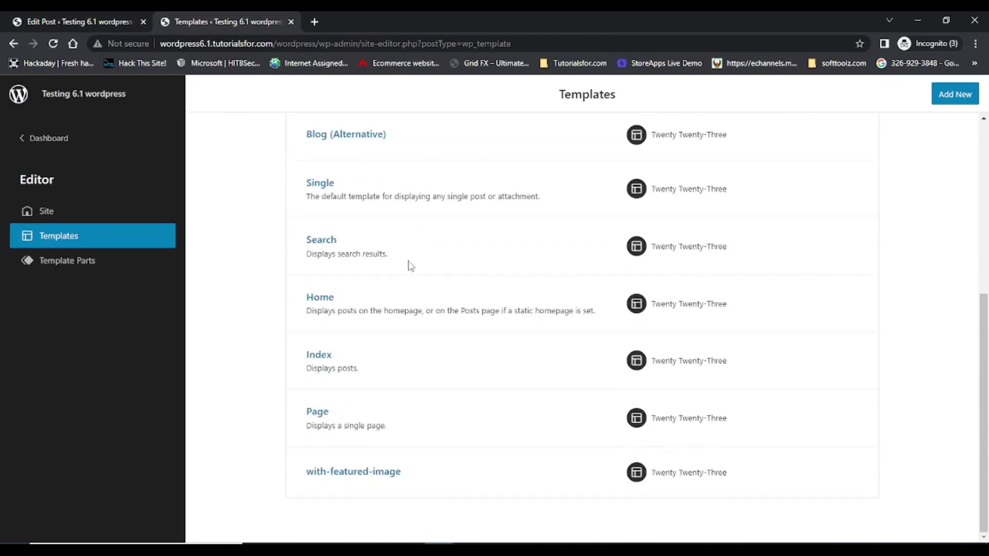
{"action": "scroll", "coordinate": [404, 283], "scroll_direction": "up", "scroll_amount": 6}
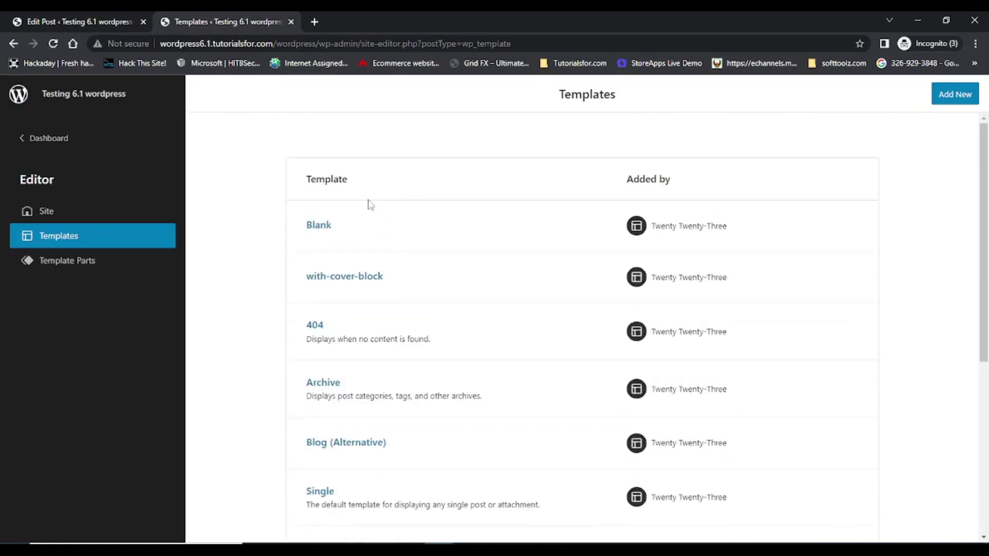
{"action": "left_click", "coordinate": [70, 260]}
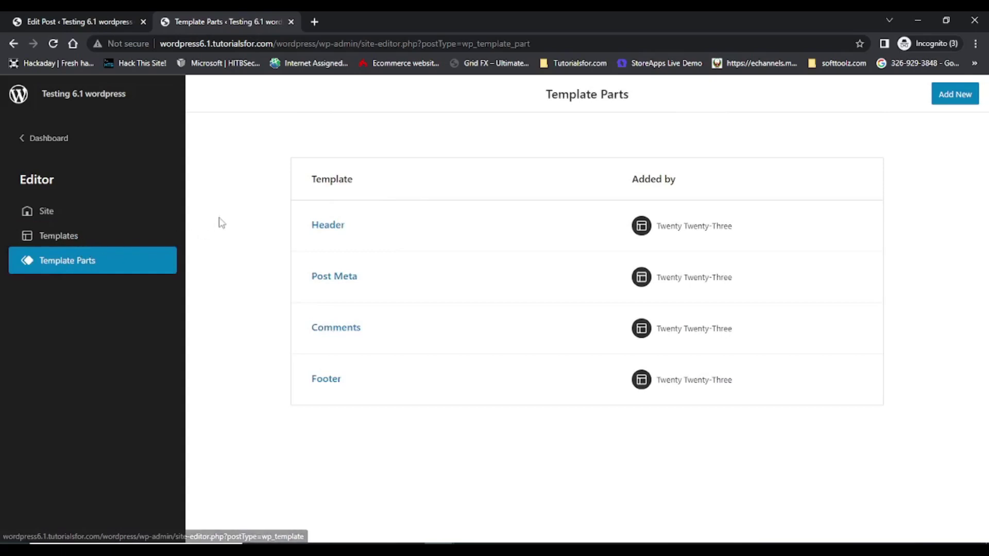
{"action": "left_click", "coordinate": [336, 233]}
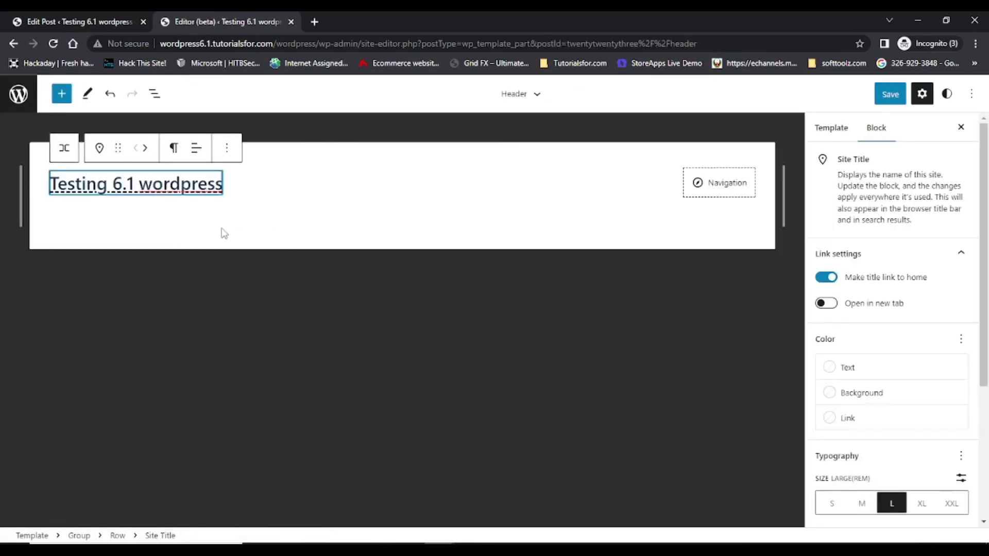
Step: Try black and pale pink backgrounds on the site title, settling on Vivid red
{"action": "scroll", "coordinate": [975, 267], "scroll_direction": "down", "scroll_amount": 4}
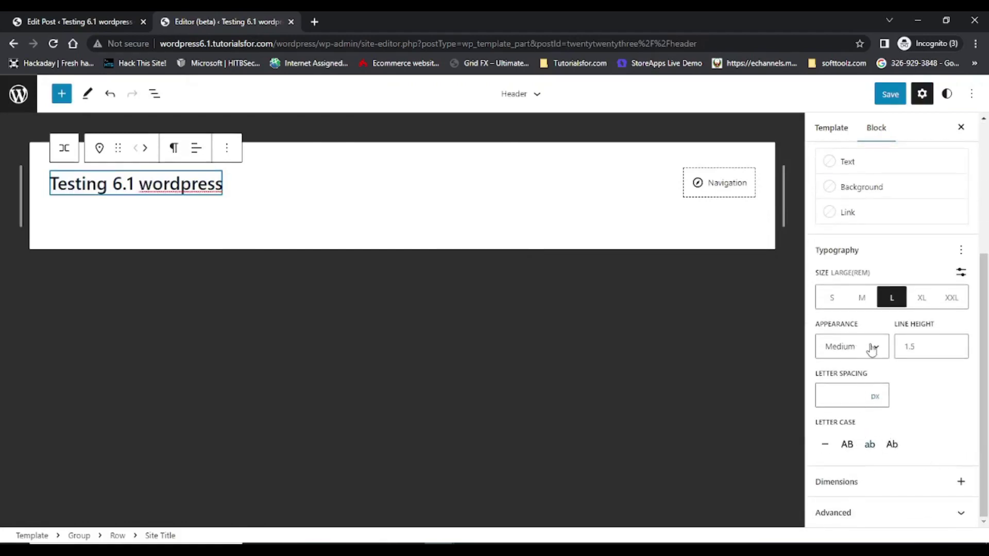
{"action": "left_click", "coordinate": [835, 189]}
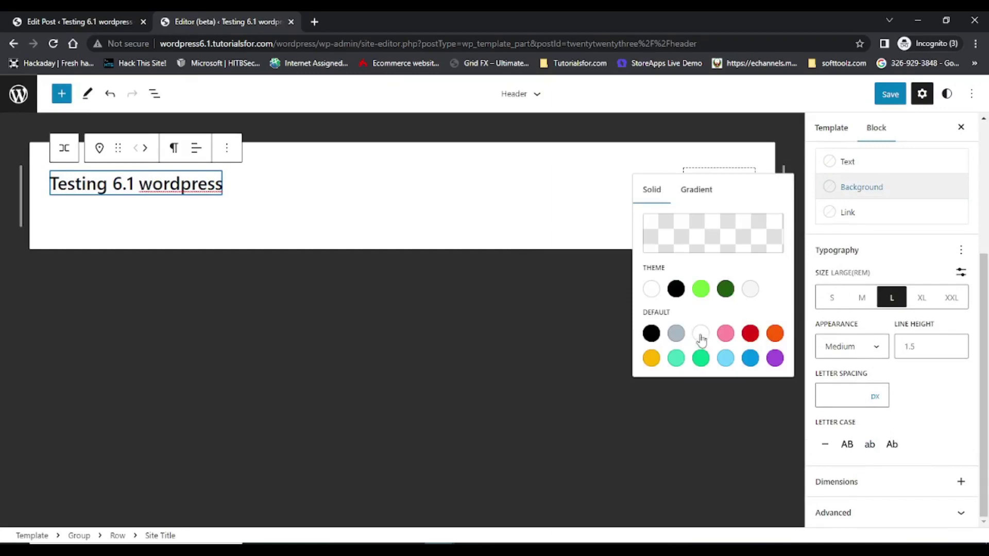
{"action": "left_click", "coordinate": [647, 335]}
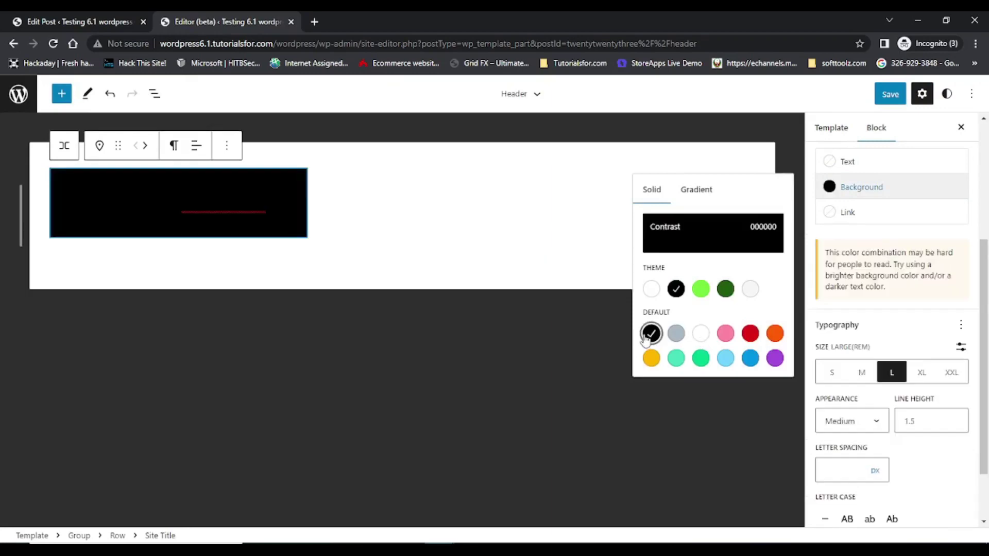
{"action": "left_click", "coordinate": [726, 335]}
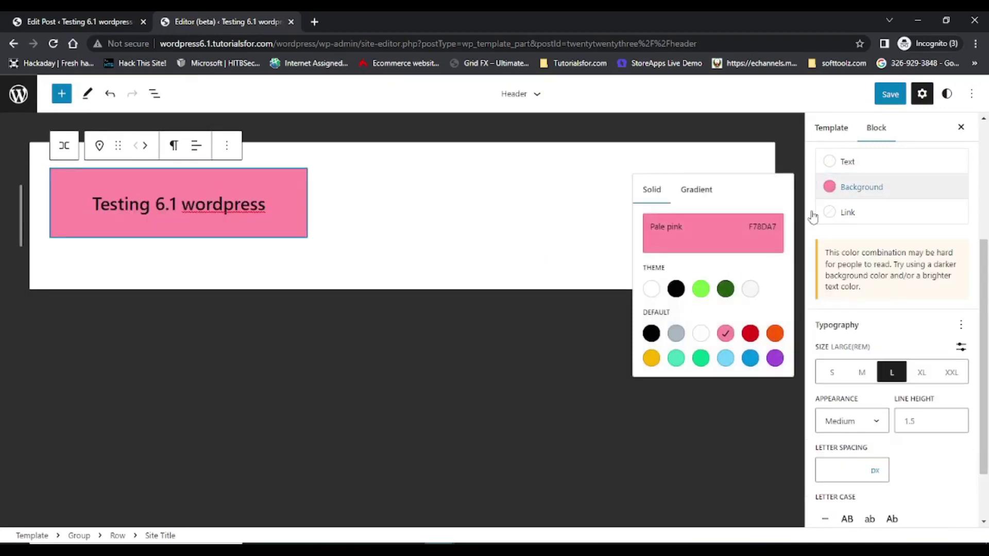
{"action": "left_click", "coordinate": [751, 334]}
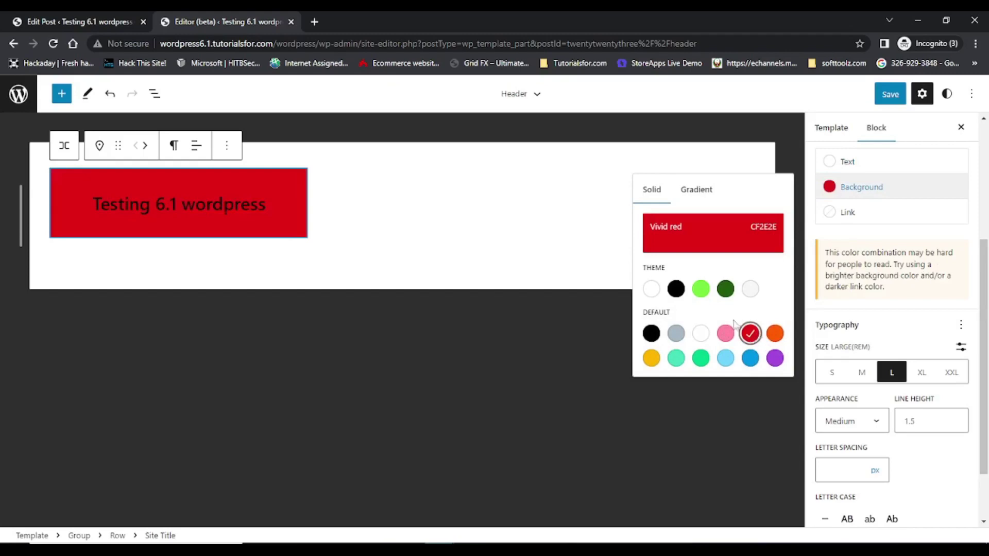
Step: Deselect the title and return through the site editor navigation to the Home template
{"action": "left_click", "coordinate": [787, 149]}
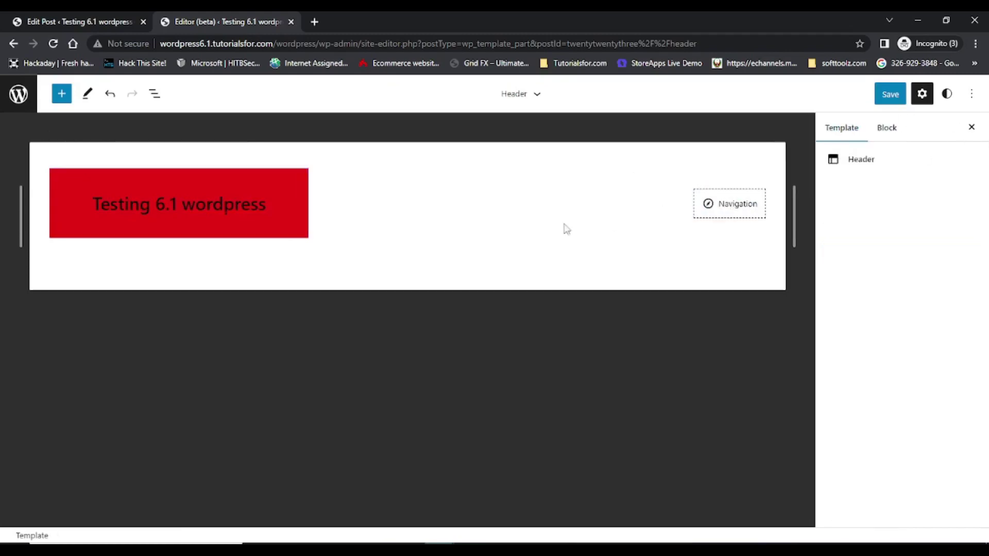
{"action": "left_click", "coordinate": [19, 94]}
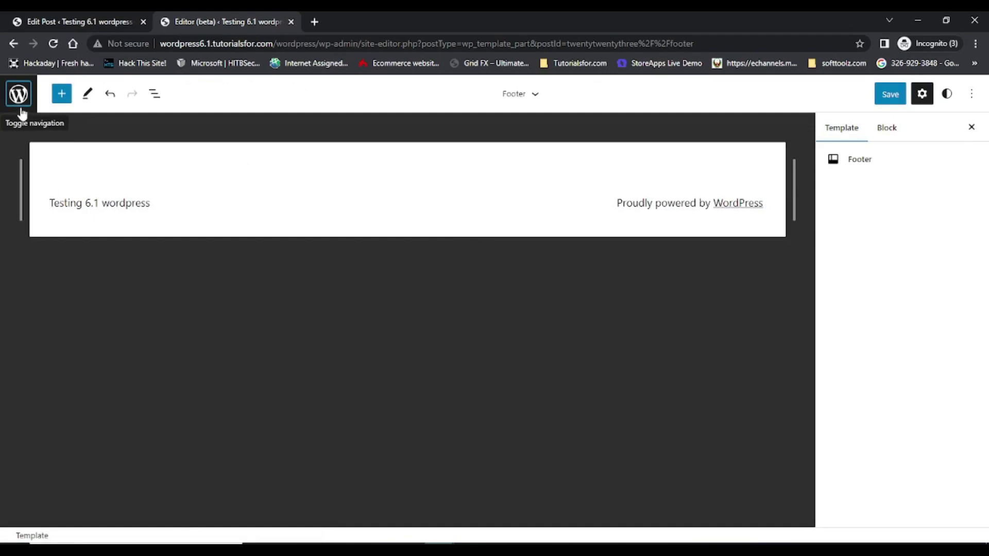
{"action": "left_click", "coordinate": [19, 94]}
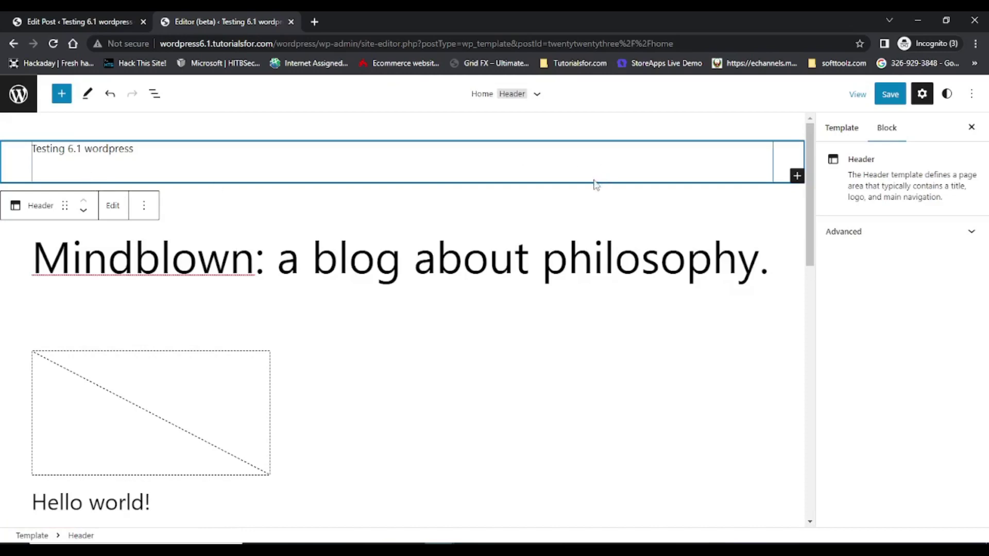
Step: Insert a Navigation block, found by searching 'nav', under the site title
{"action": "left_click", "coordinate": [19, 94]}
{"action": "left_click", "coordinate": [20, 95]}
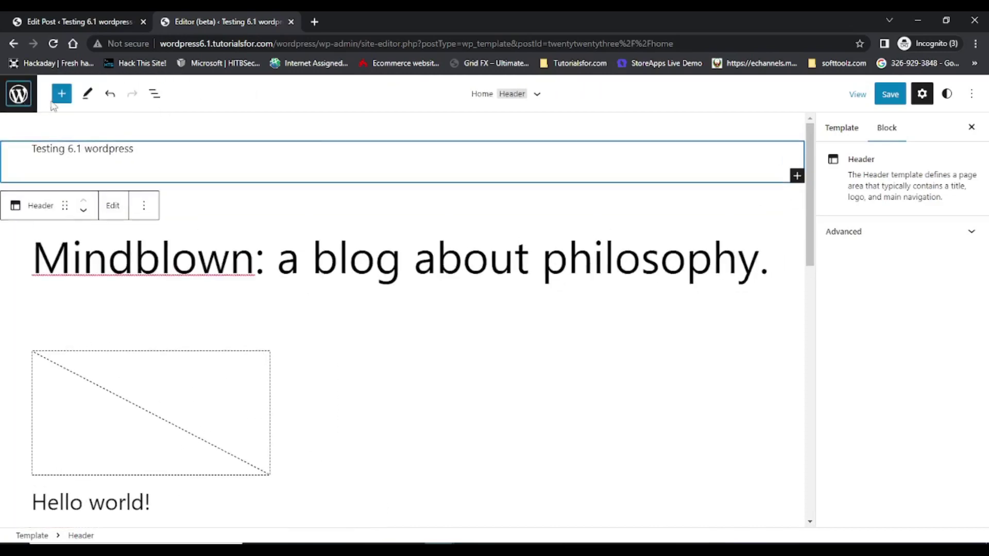
{"action": "left_click", "coordinate": [54, 102]}
{"action": "type", "text": "navi"}
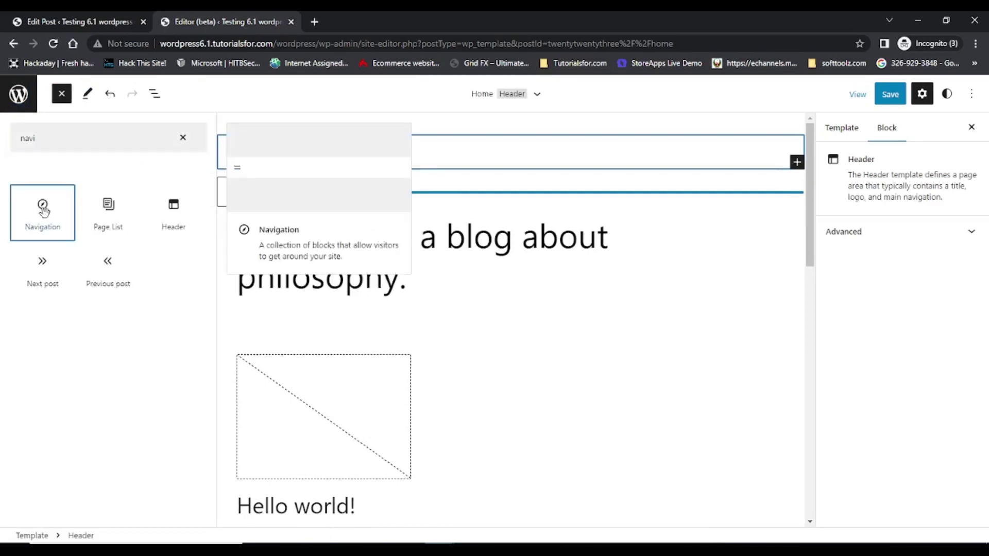
{"action": "left_click", "coordinate": [43, 212]}
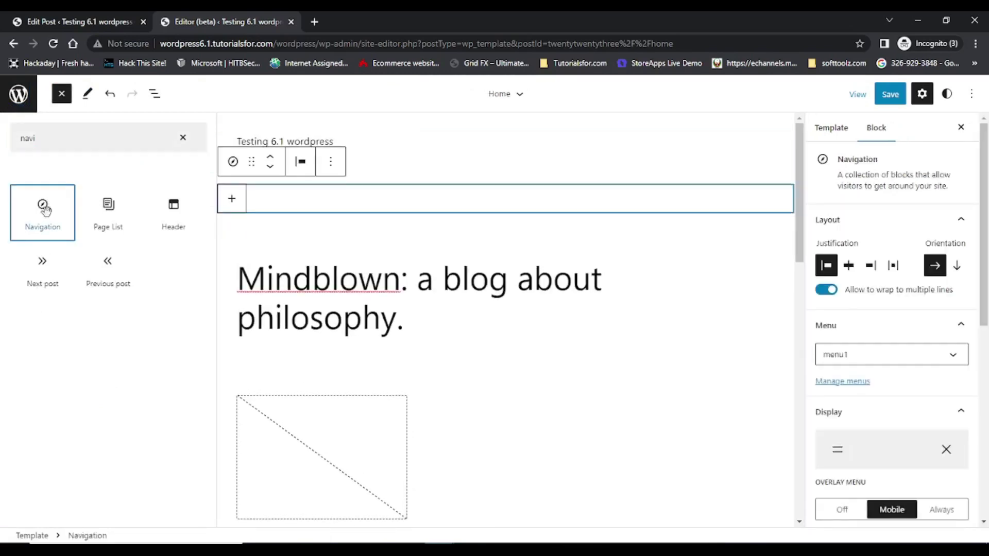
{"action": "left_click", "coordinate": [409, 205]}
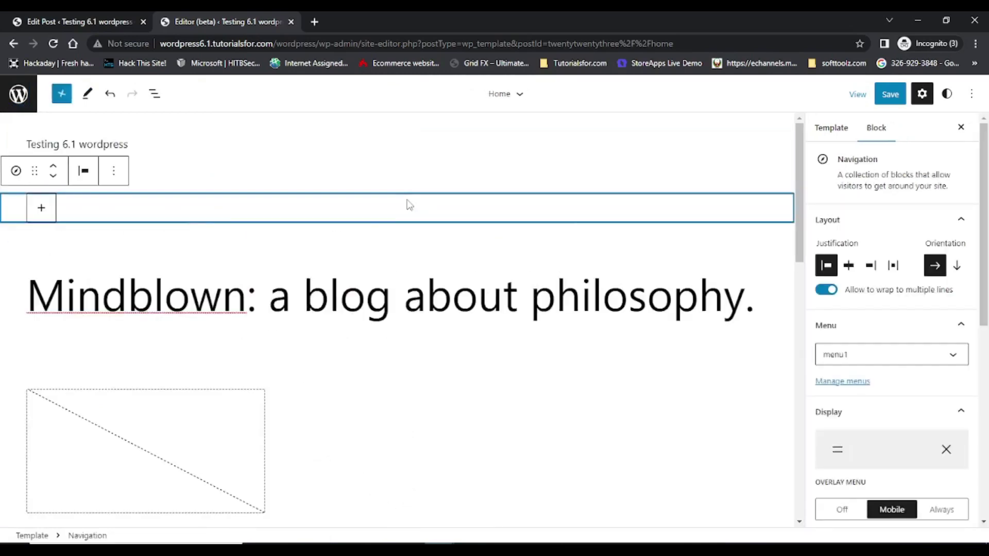
Step: Add a Hello world! link to the navigation menu
{"action": "left_click", "coordinate": [40, 215]}
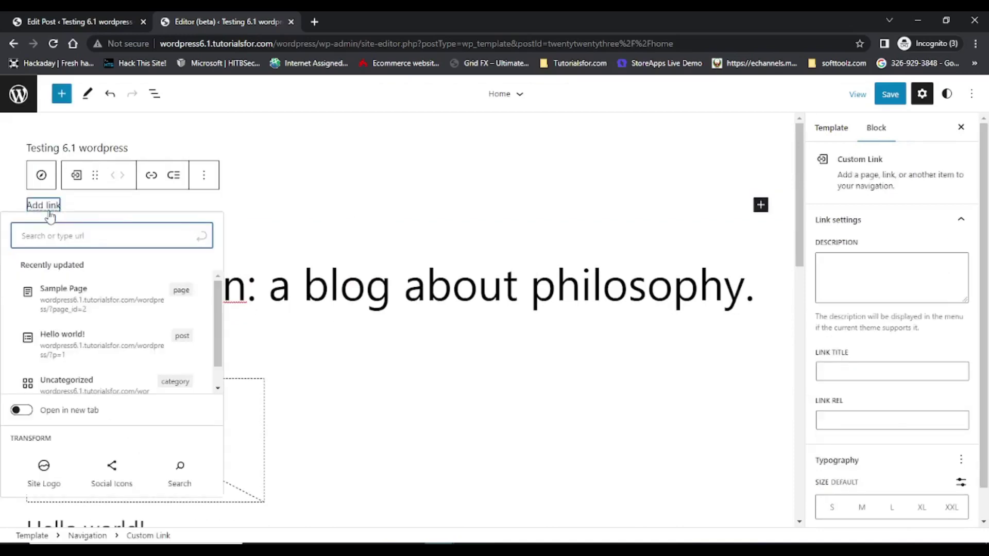
{"action": "left_click", "coordinate": [65, 344]}
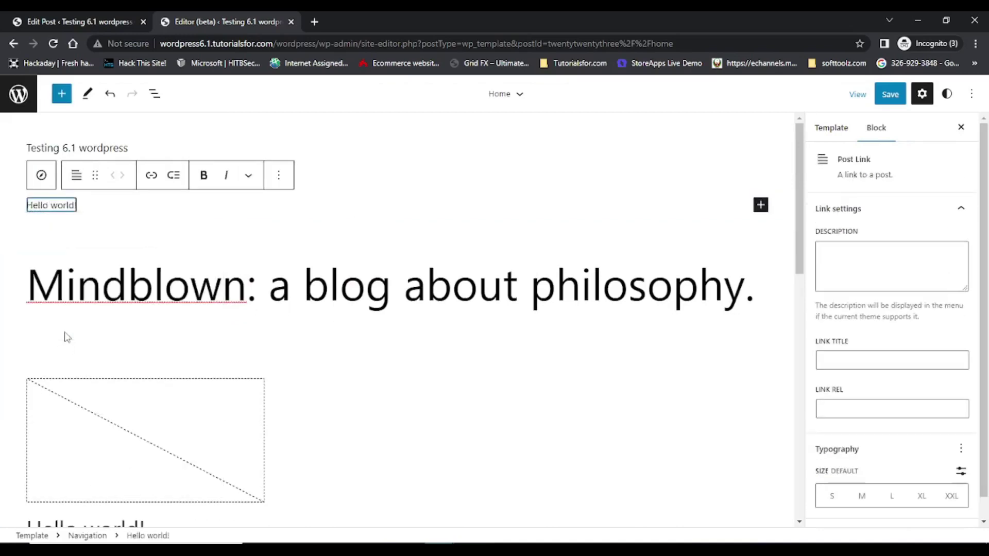
{"action": "left_click", "coordinate": [623, 367]}
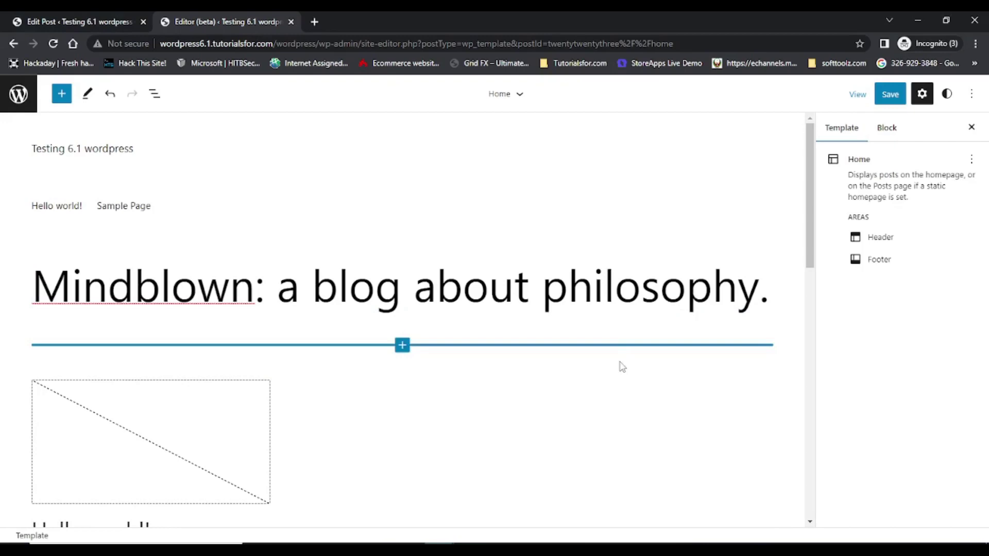